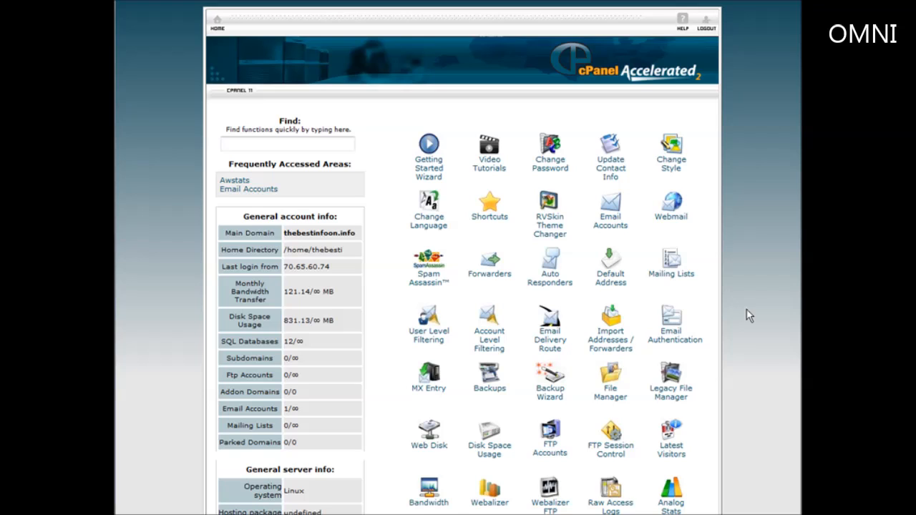
Open Fantastico De Luxe from the cPanel home page and pick WordPress from the blog scripts
scroll(775, 344, down, 5)
scroll(779, 367, down, 1)
click(680, 308)
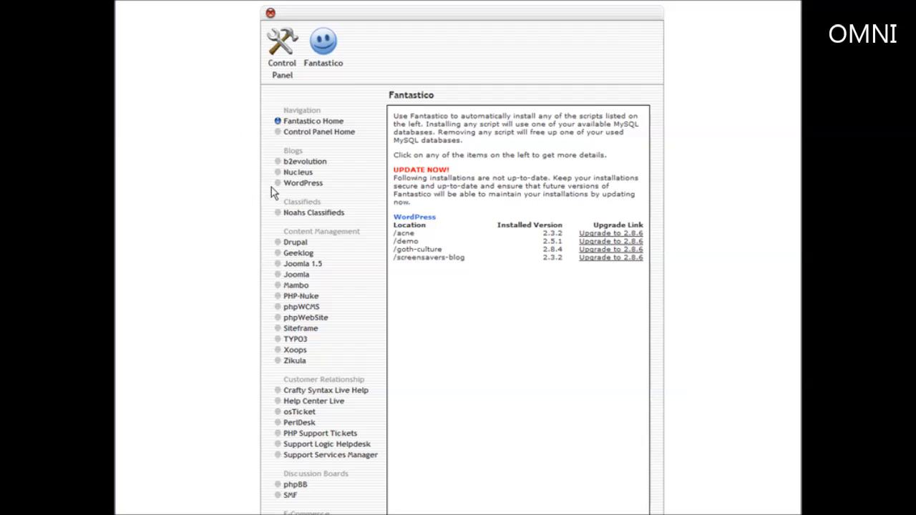
click(302, 183)
Install WordPress into the 'working' directory with admin username 'admin' and an admin password
click(417, 204)
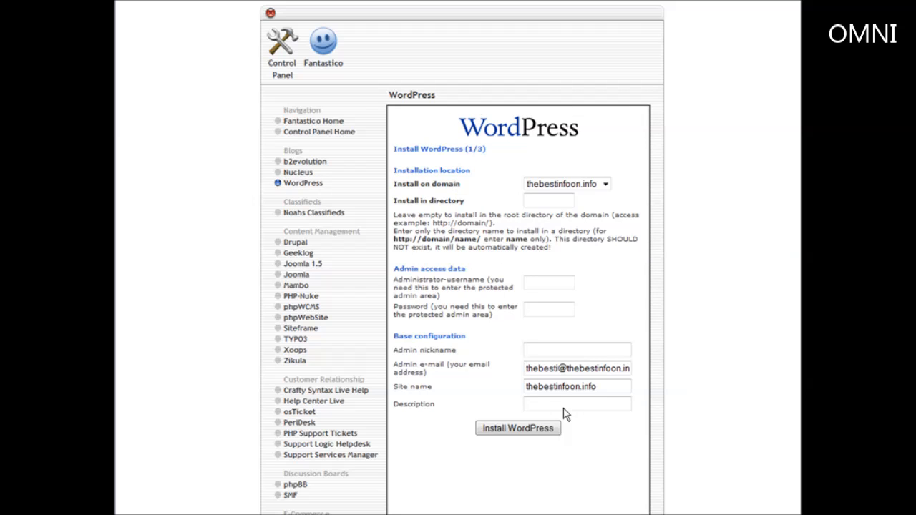
click(537, 199)
text(working)
click(544, 279)
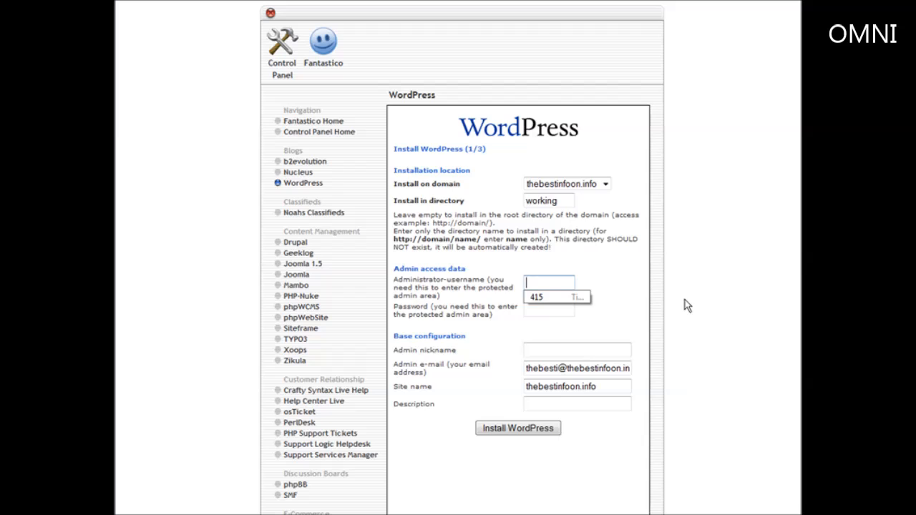
text(ad)
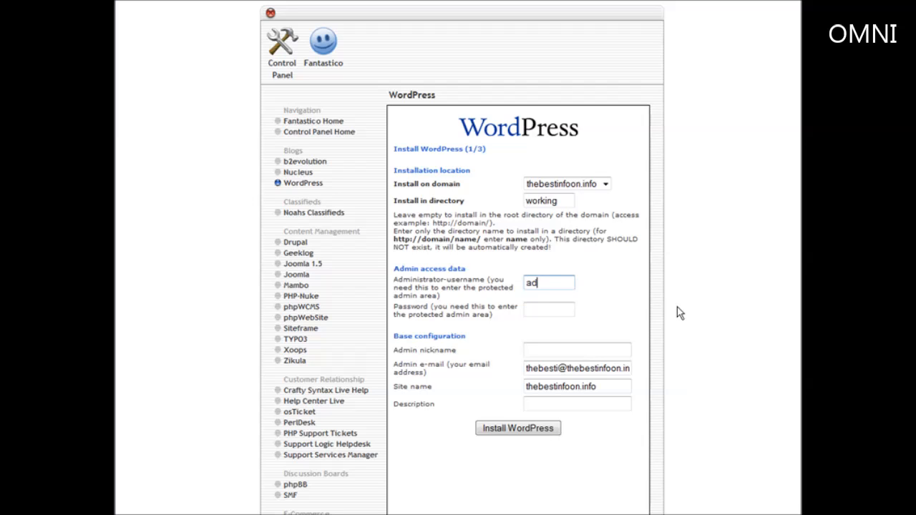
text(min)
key(Tab)
text(passwo)
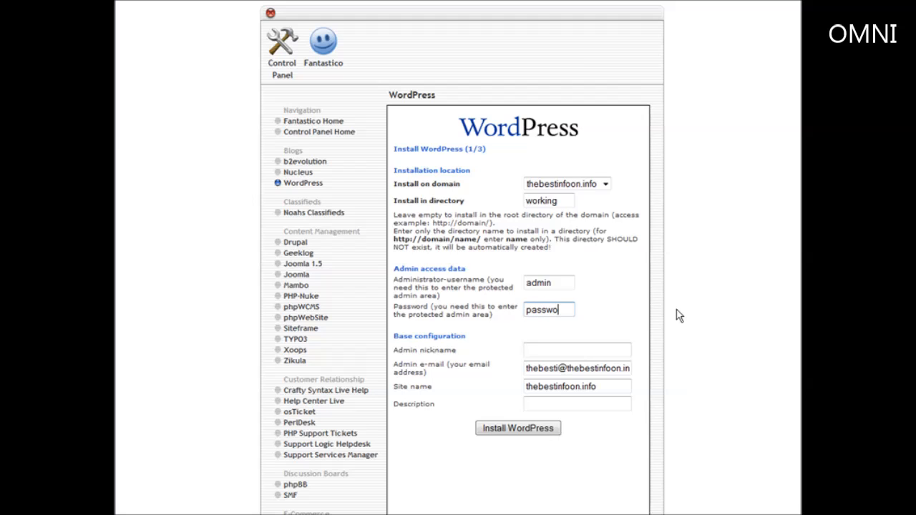
text(rd)
scroll(573, 368, down, 2)
scroll(608, 370, down, 1)
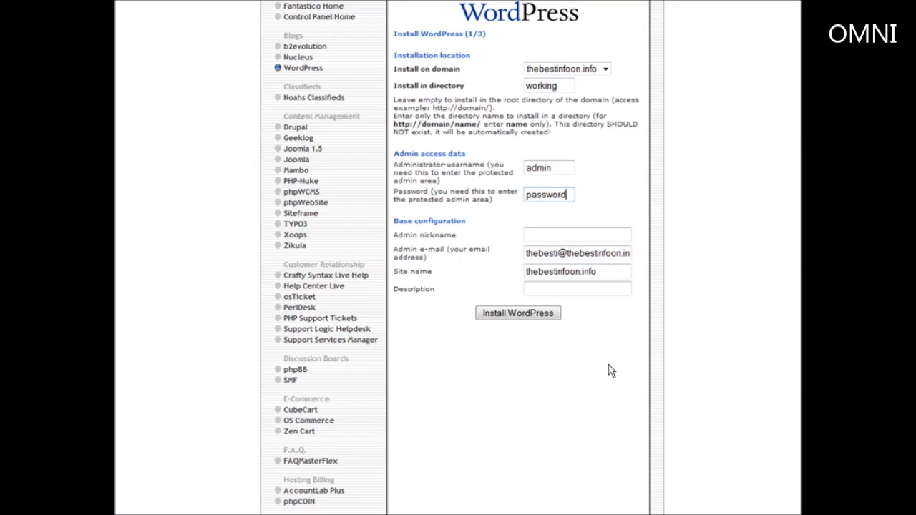
click(515, 315)
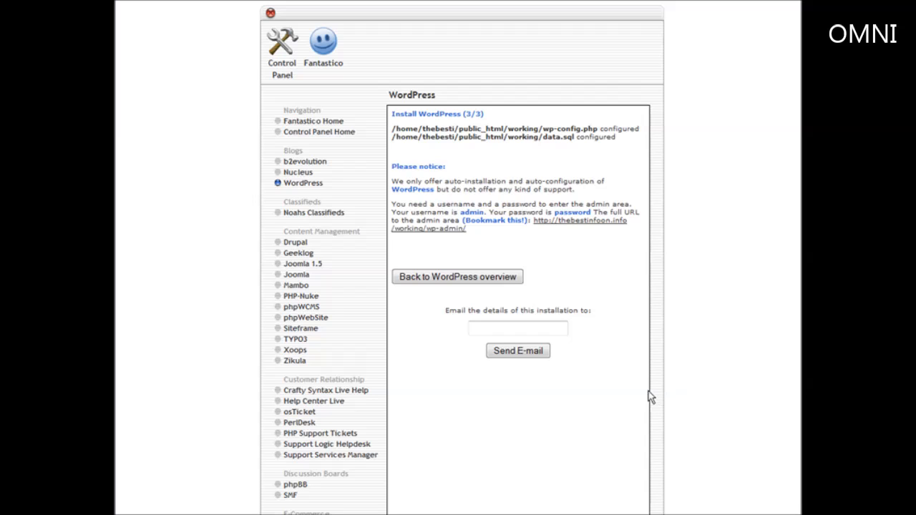
Log into the /working/wp-admin/ dashboard as admin with the account password
click(433, 229)
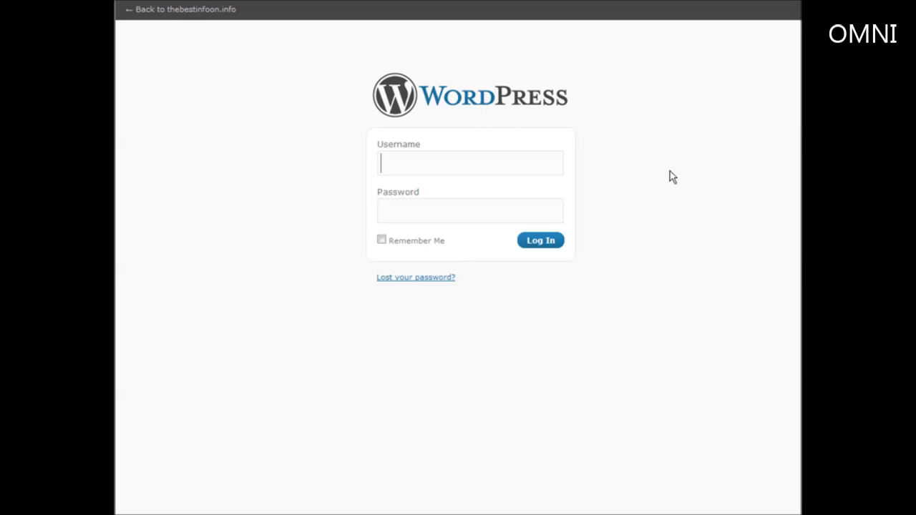
text(admin)
key(Tab)
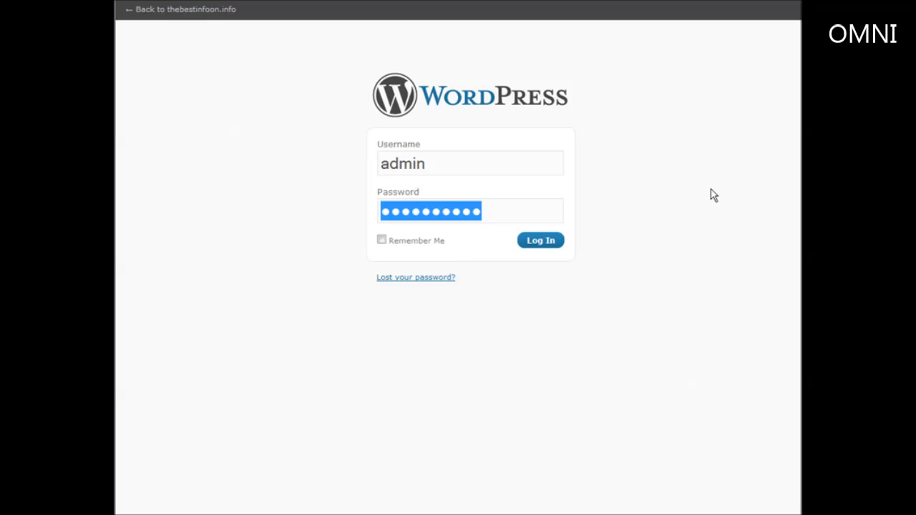
text(••••••••)
key(Return)
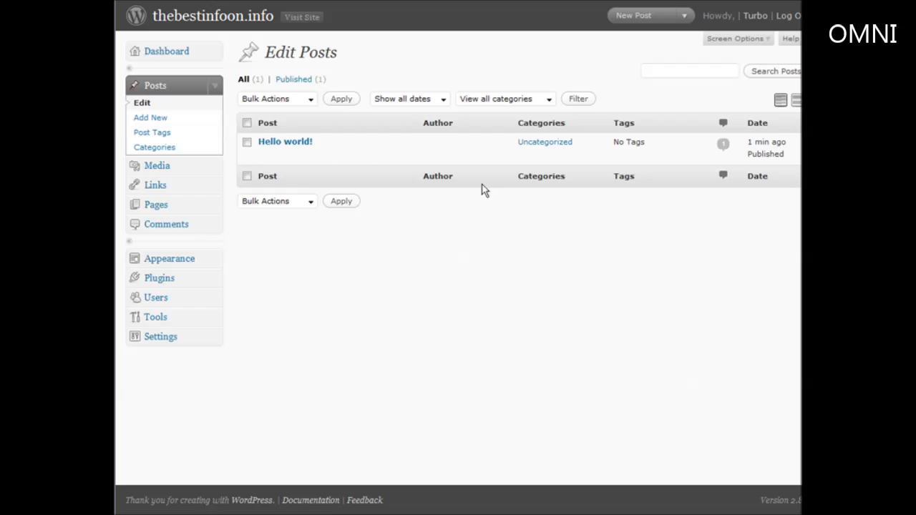
Publish a 'Release Schedule' post with the pasted schedule lines, then go to blog settings
click(151, 119)
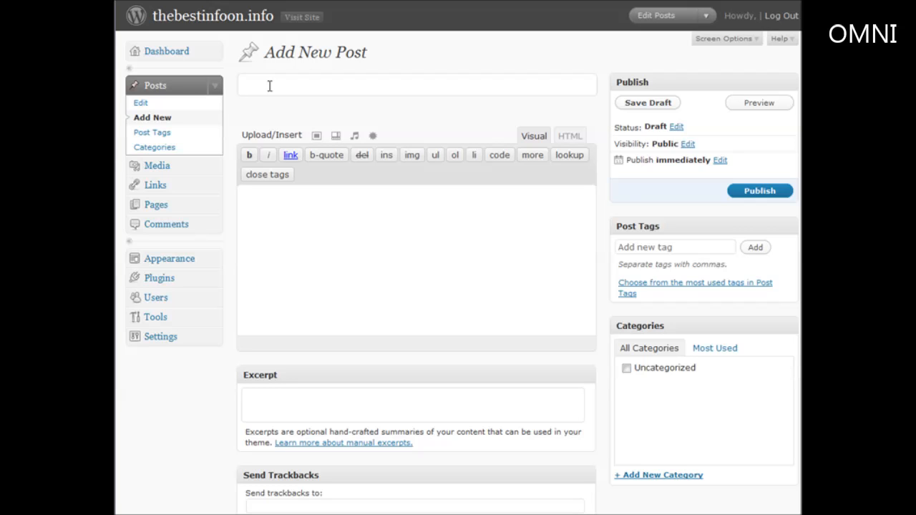
text(Release Sc)
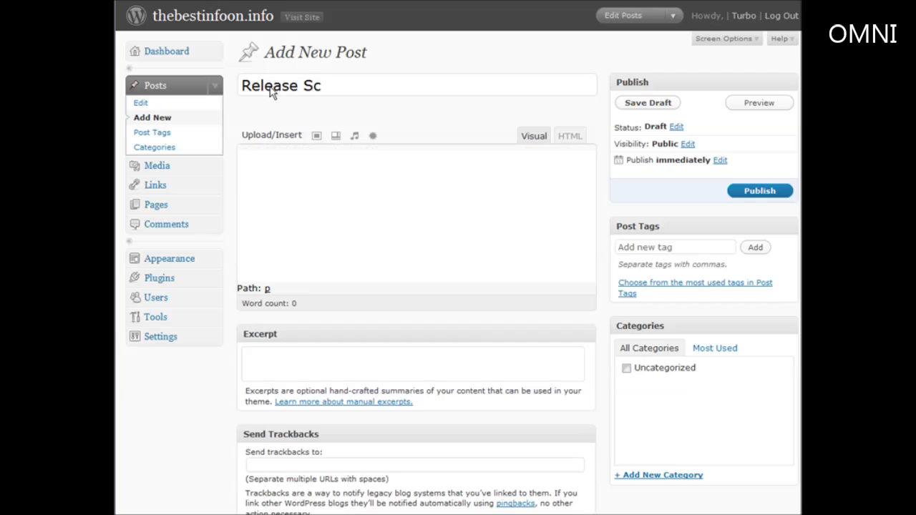
text(hedule)
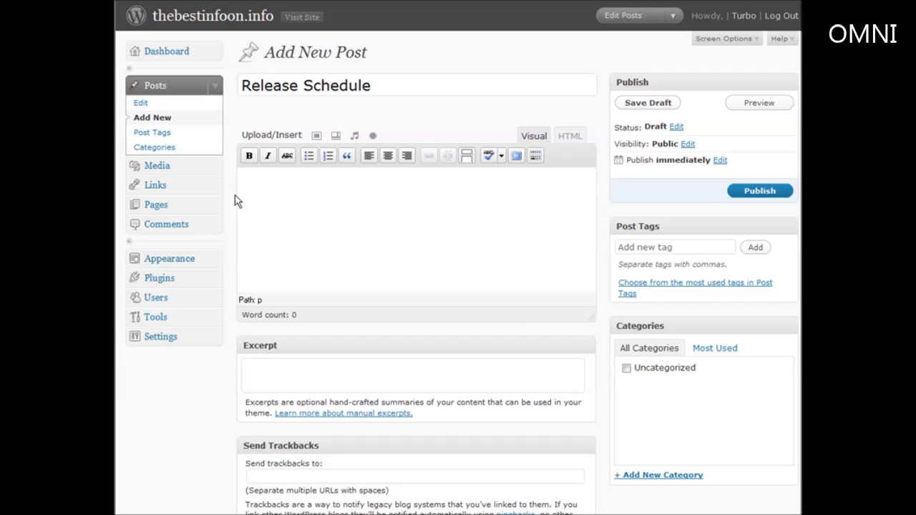
click(266, 206)
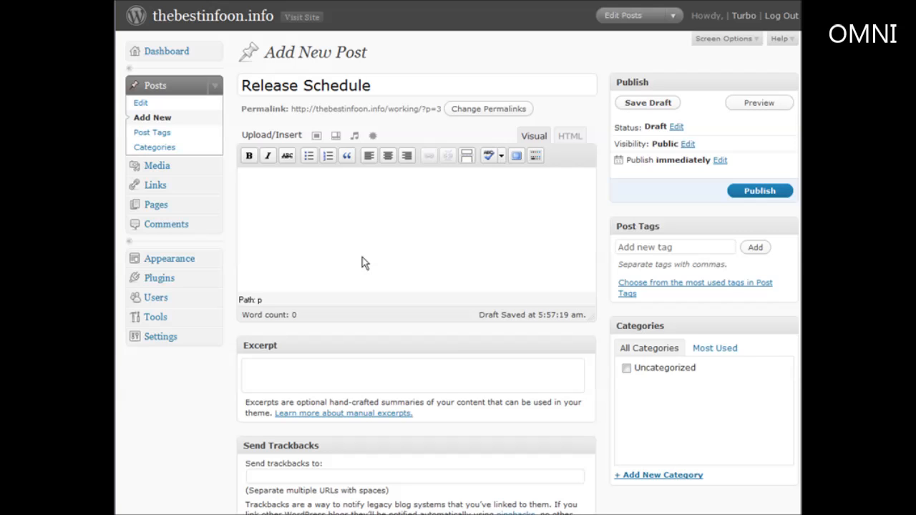
text(January 1 - How to lose a guy in 10 days. January 15 - How to get him back in 1 hour. January 31 - How to get rid of him again)
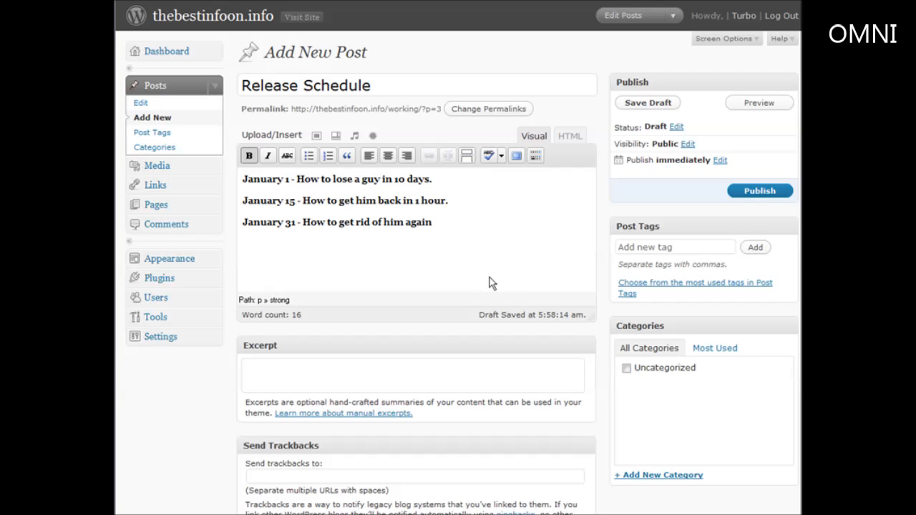
click(768, 191)
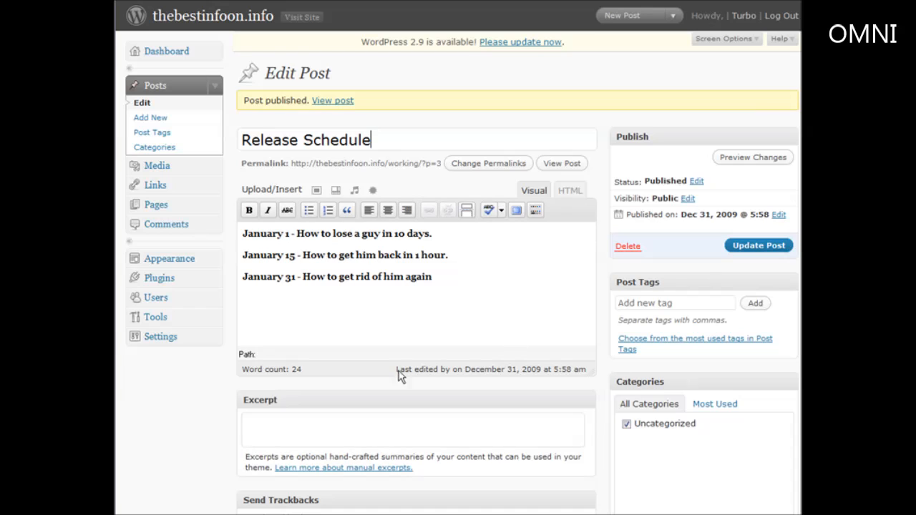
click(160, 336)
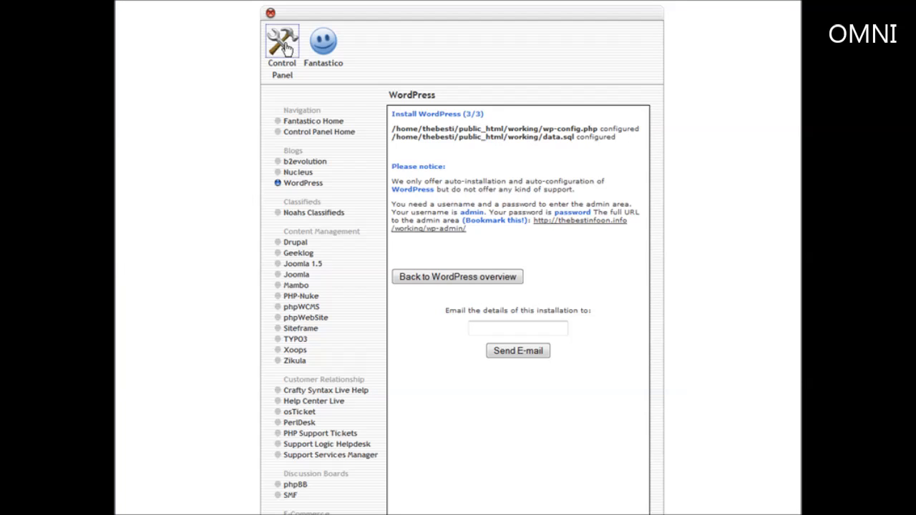
From the Control Panel home, launch File Manager on the public_html web root
click(282, 47)
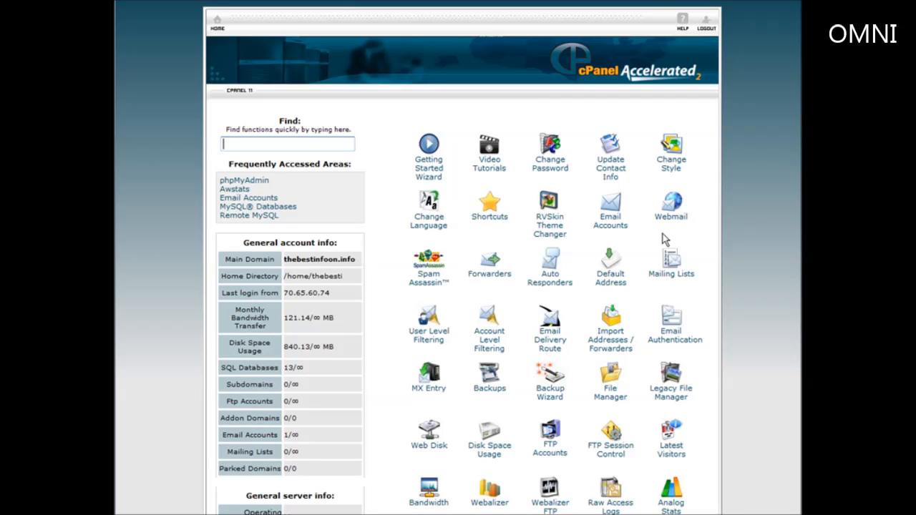
click(739, 259)
click(615, 371)
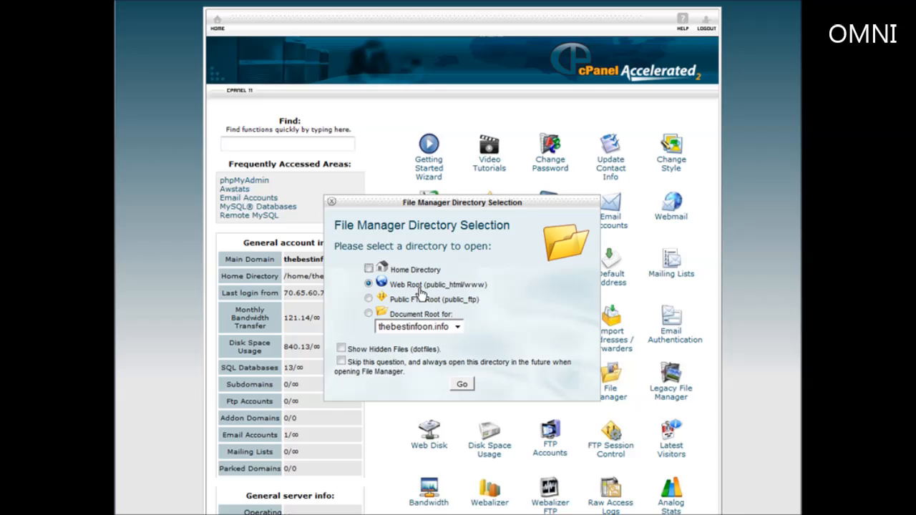
click(463, 385)
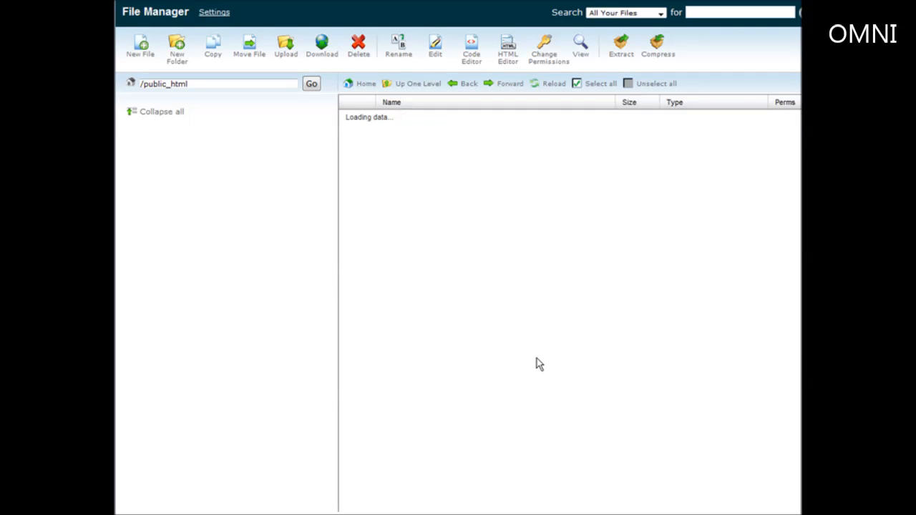
Enter the working folder, select wp-config.php and open it in the editor
scroll(486, 344, down, 3)
scroll(487, 343, down, 3)
scroll(483, 346, down, 5)
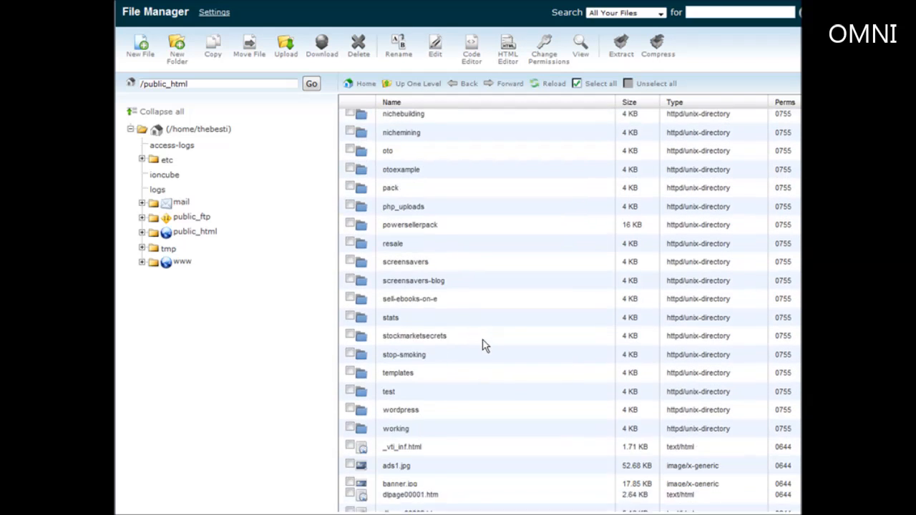
double_click(386, 276)
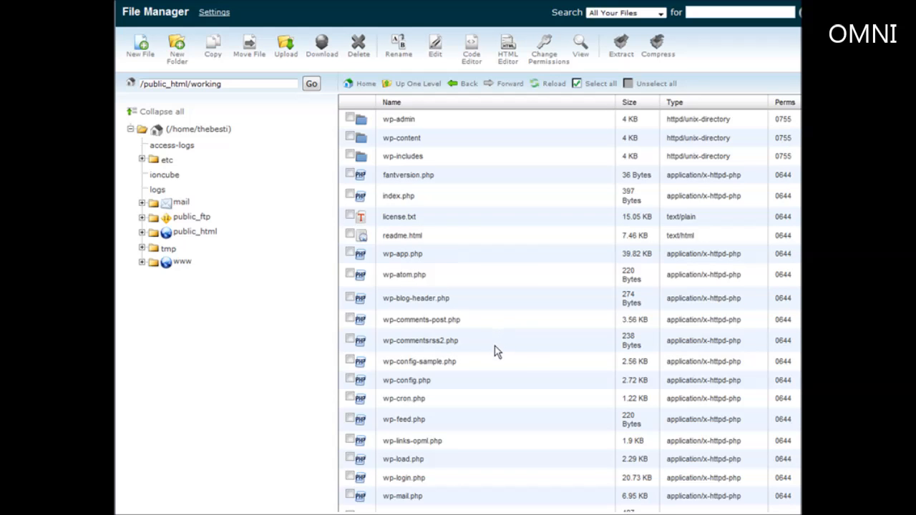
click(429, 383)
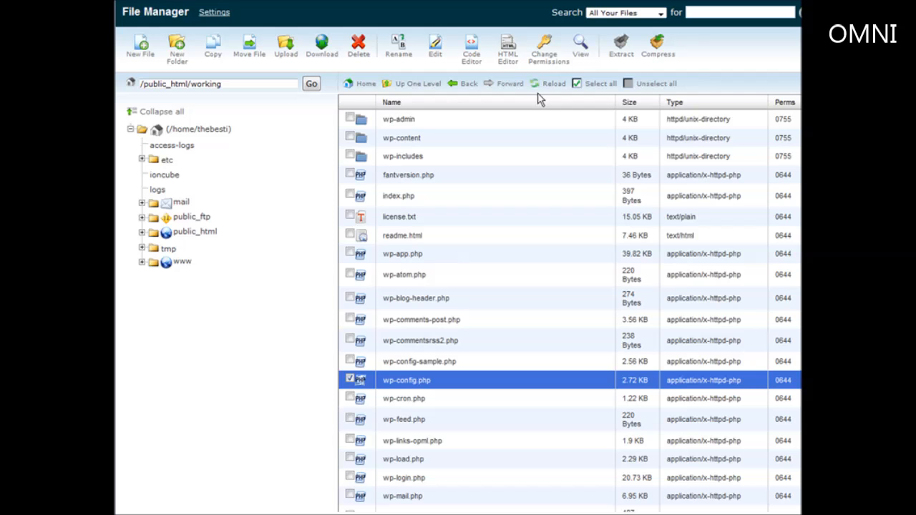
click(435, 46)
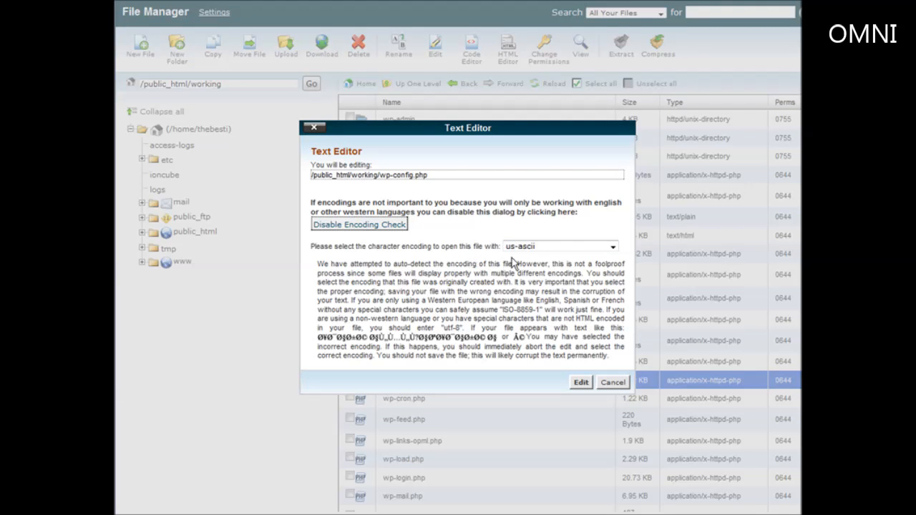
click(394, 225)
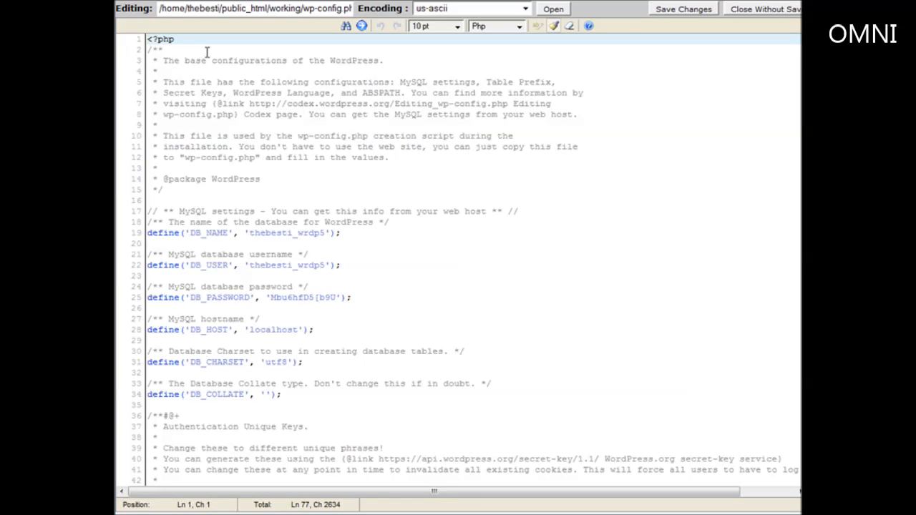
Copy the DB_NAME value from wp-config.php and switch to a blank Notepad note
scroll(265, 185, down, 2)
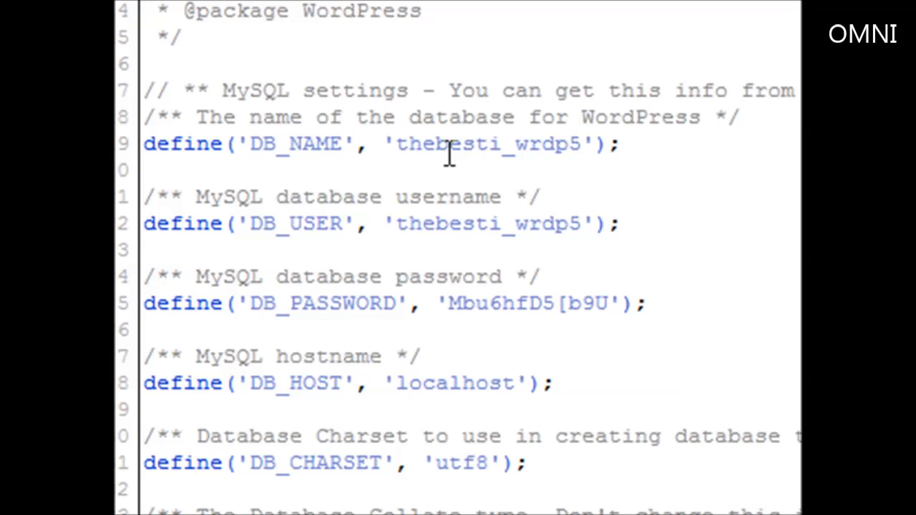
click(396, 143)
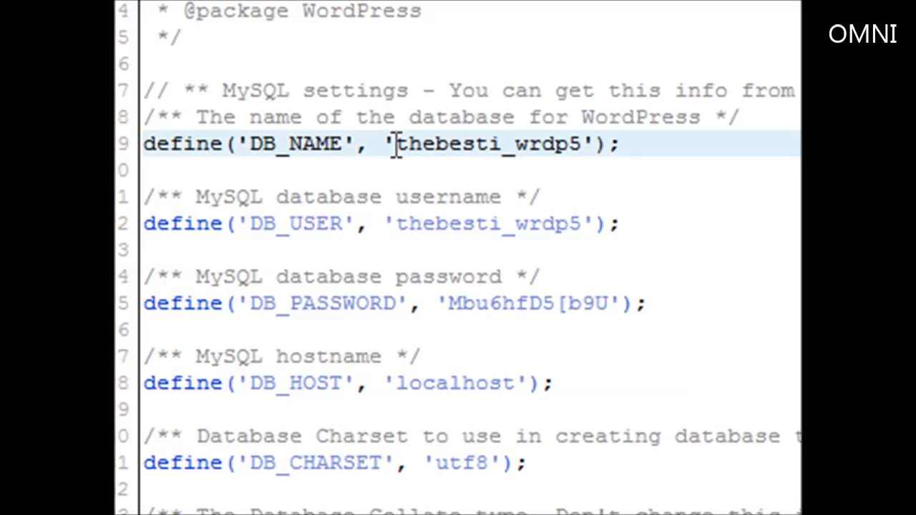
drag(396, 144, 580, 156)
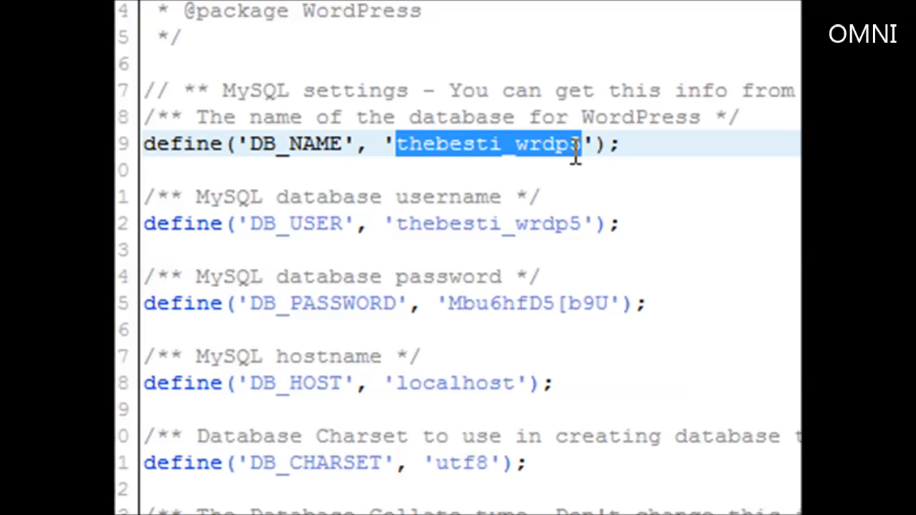
right_click(501, 143)
click(569, 248)
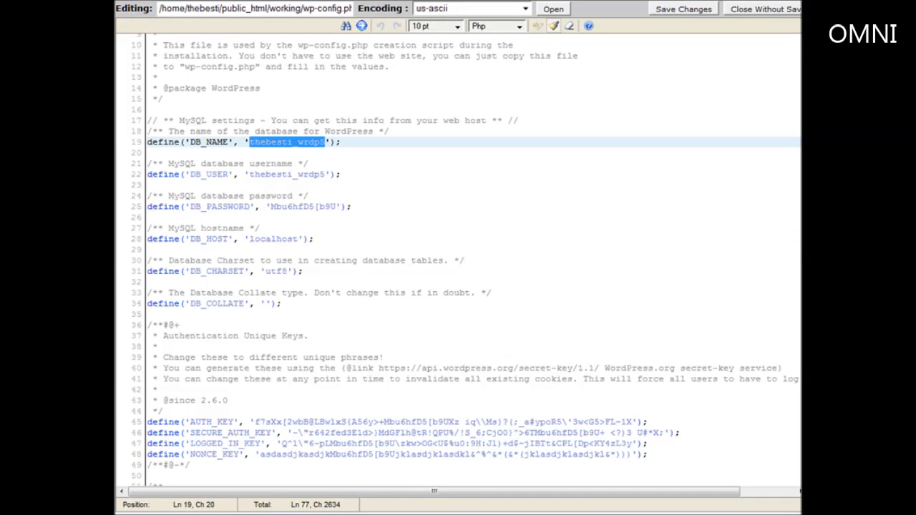
key(alt+Tab)
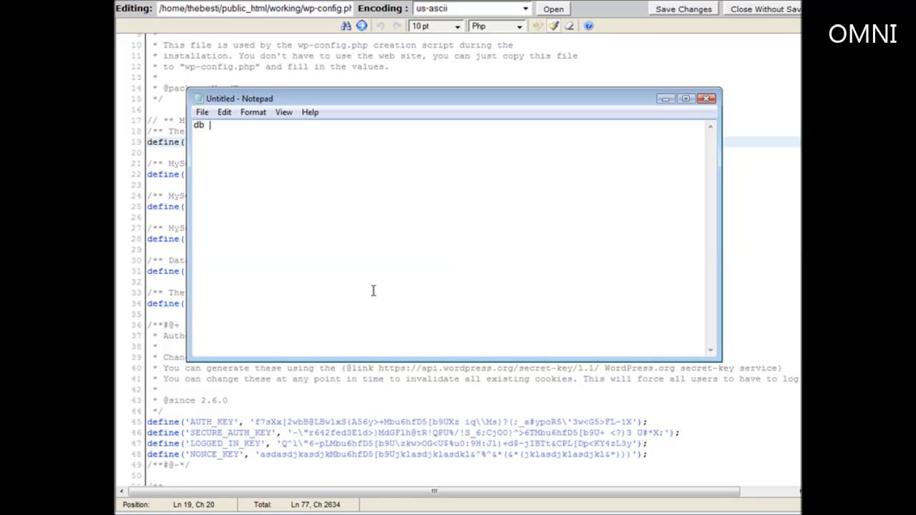
Paste the database name under 'db nam', then copy DB_USER into the note under 'user name'
text(db name)
key(ctrl+v)
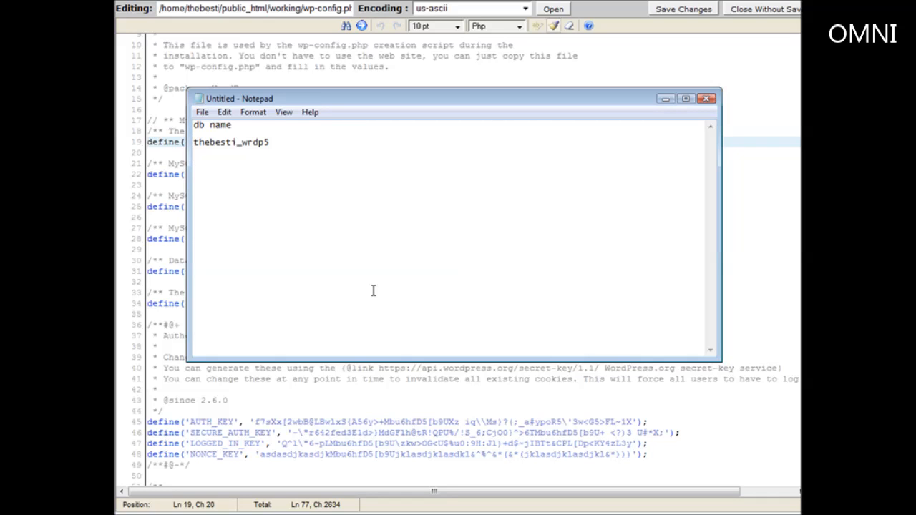
text(user name)
key(alt+Tab)
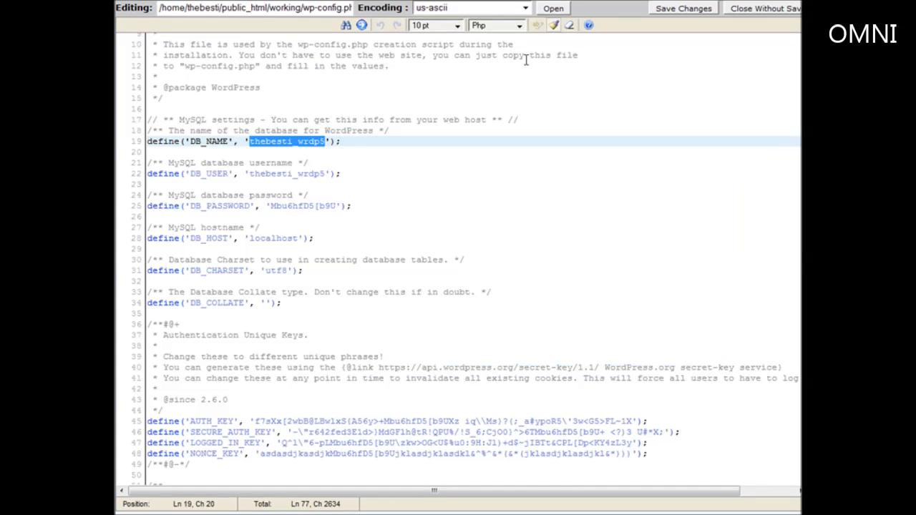
click(521, 247)
scroll(318, 244, down, 2)
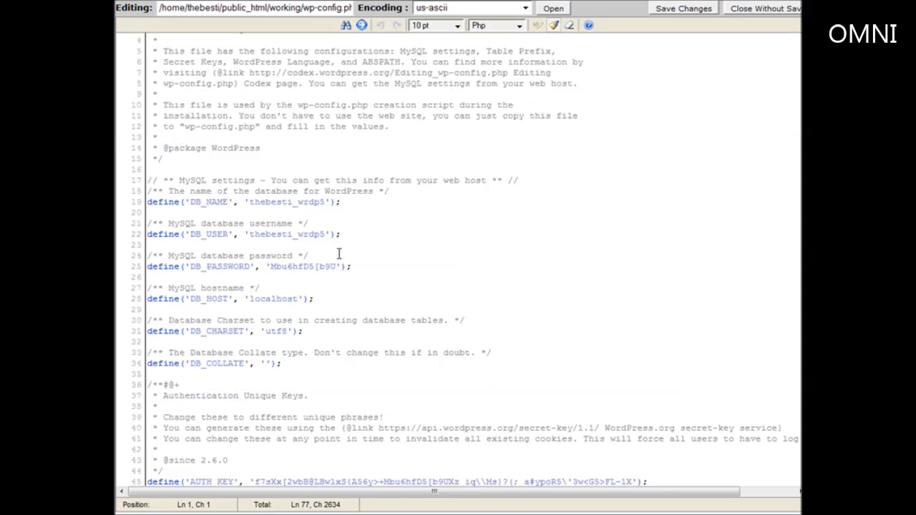
scroll(179, 229, down, 3)
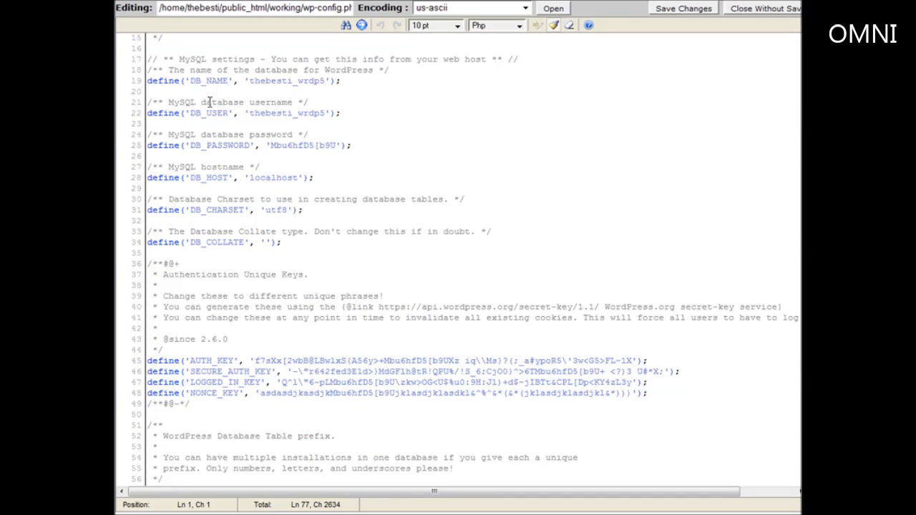
drag(249, 115, 323, 117)
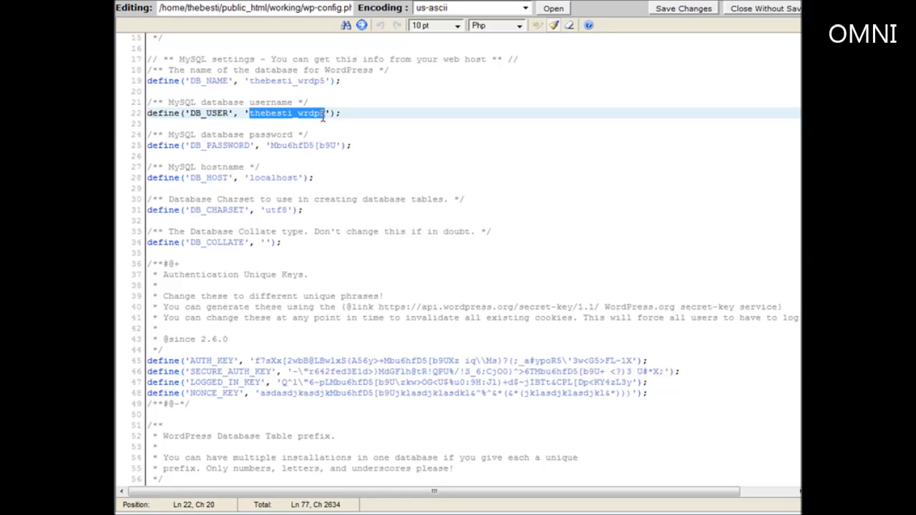
right_click(319, 115)
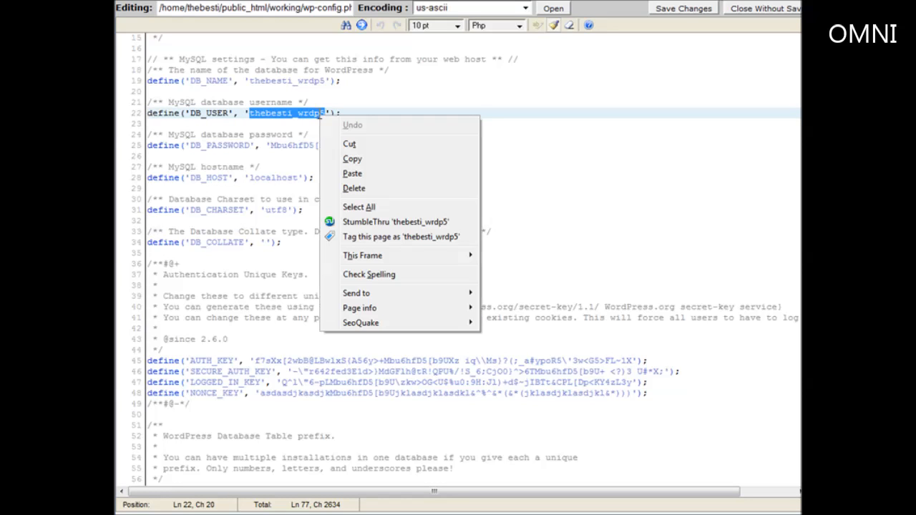
click(361, 158)
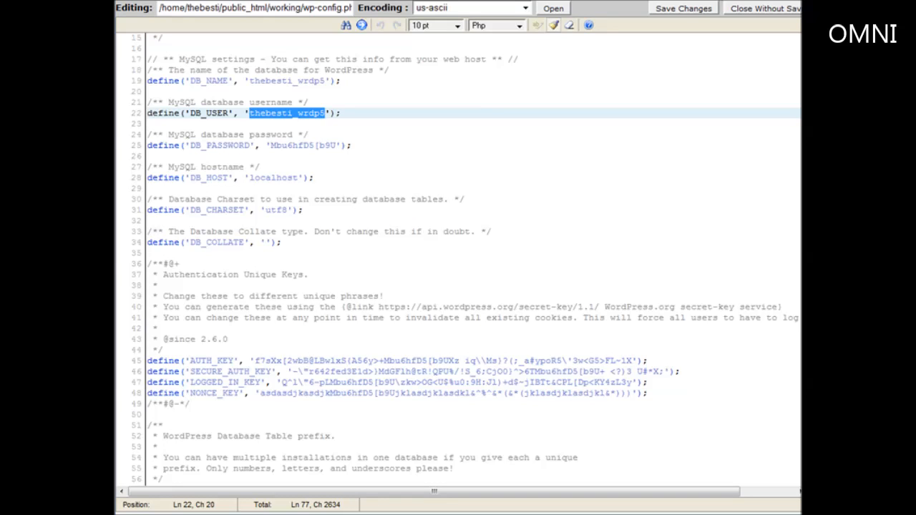
key(alt+Tab)
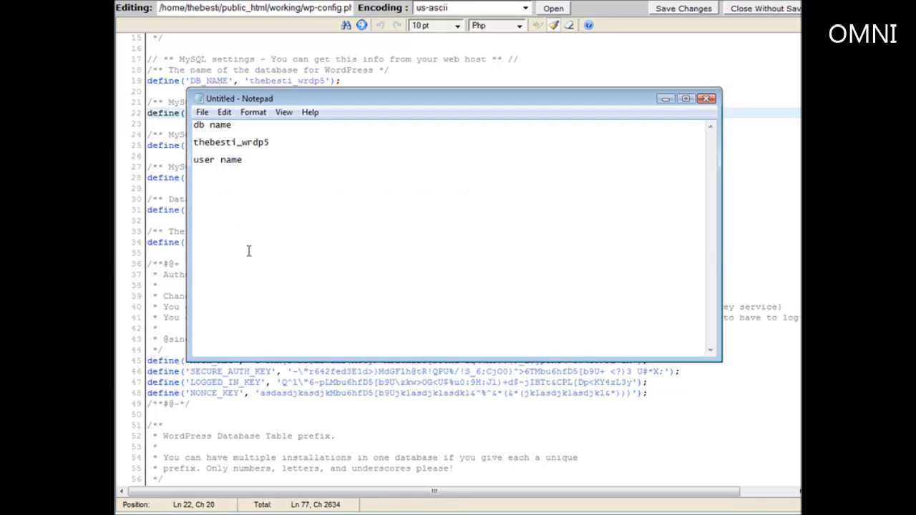
key(ctrl+v)
Copy the DB_PASSWORD value from wp-config.php into the note under a 'password' label
text(password)
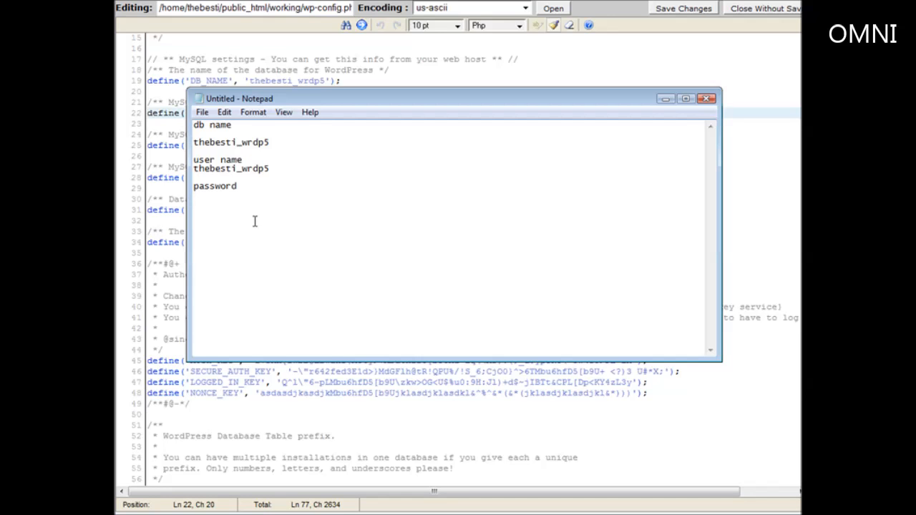
click(557, 68)
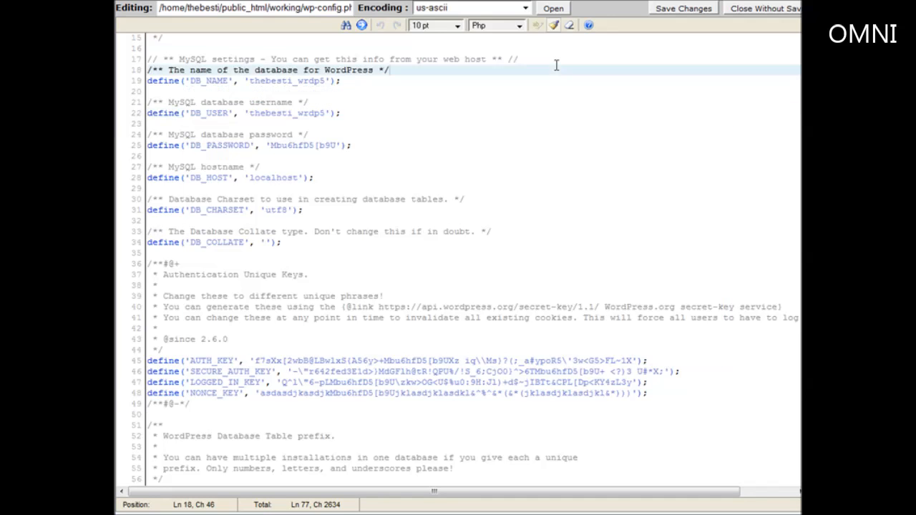
scroll(550, 80, down, 2)
drag(272, 86, 288, 87)
click(287, 87)
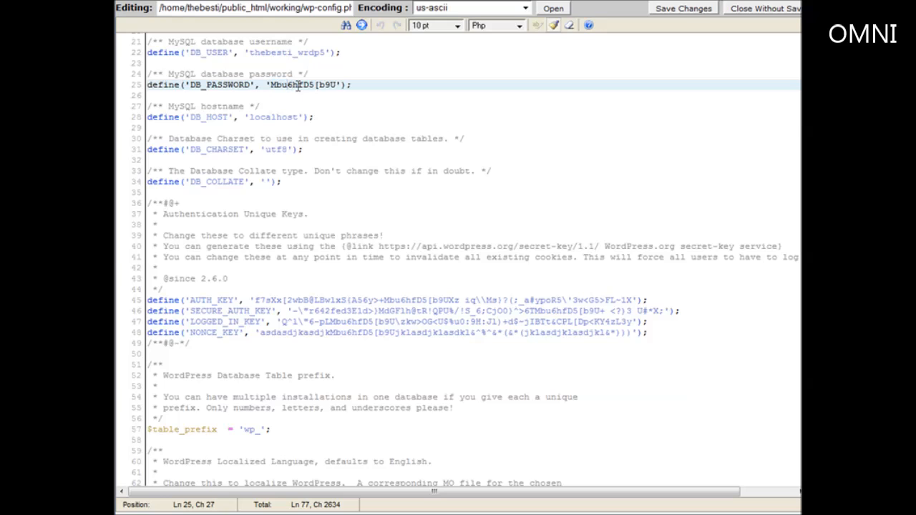
drag(337, 84, 270, 85)
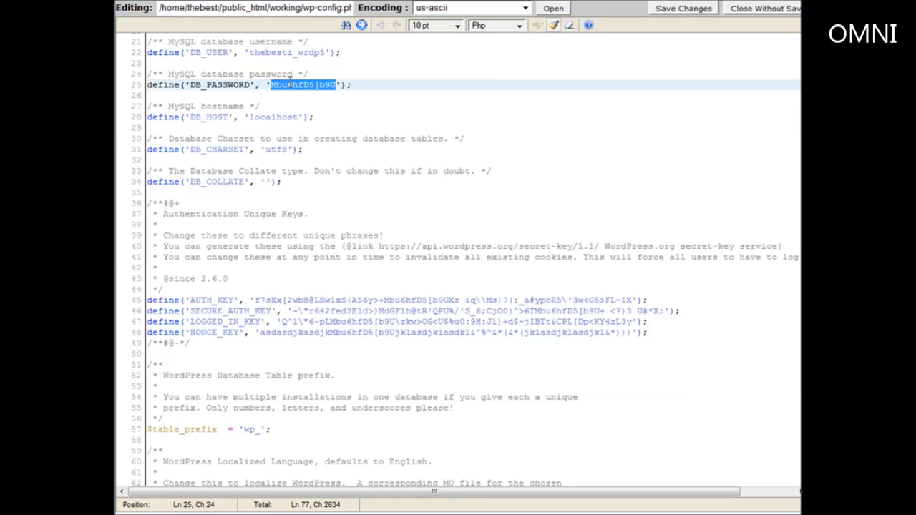
right_click(290, 85)
click(327, 126)
key(alt+Tab)
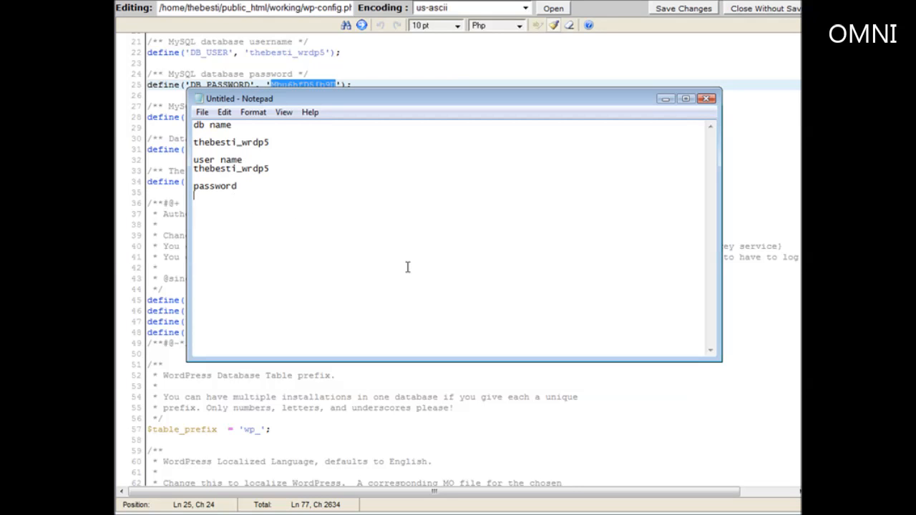
key(ctrl+v)
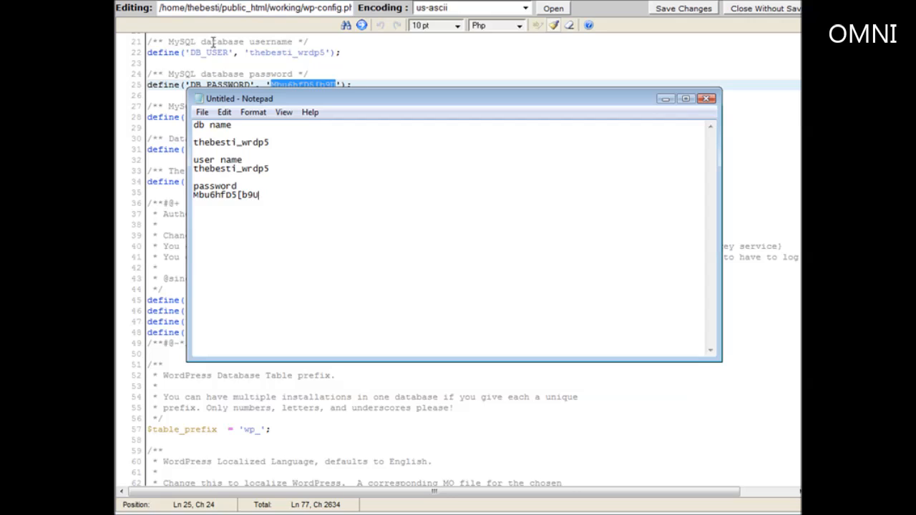
Save the Notepad database note to the Desktop as dbinfo
click(203, 113)
click(221, 155)
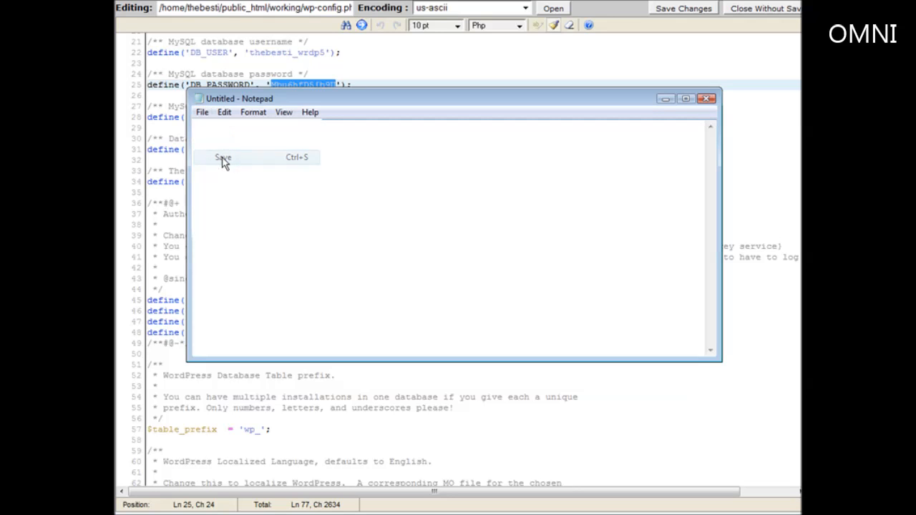
text(dbinfo)
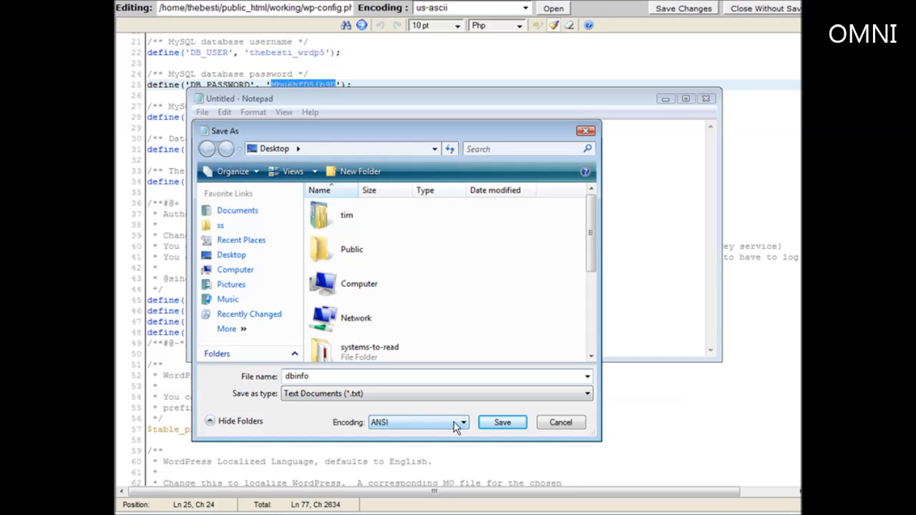
click(503, 422)
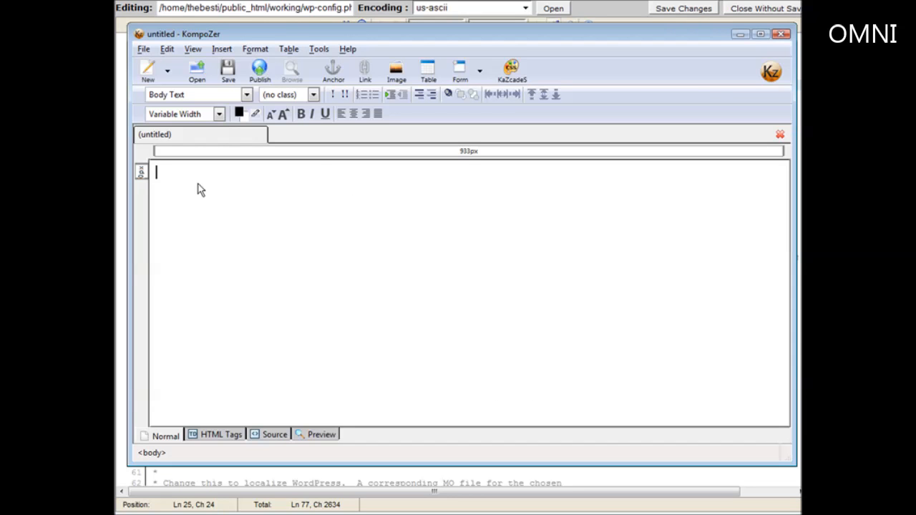
Add a centred, enlarged Heading 1 title 'PLR Froduct of the month' at the top of the page
click(348, 115)
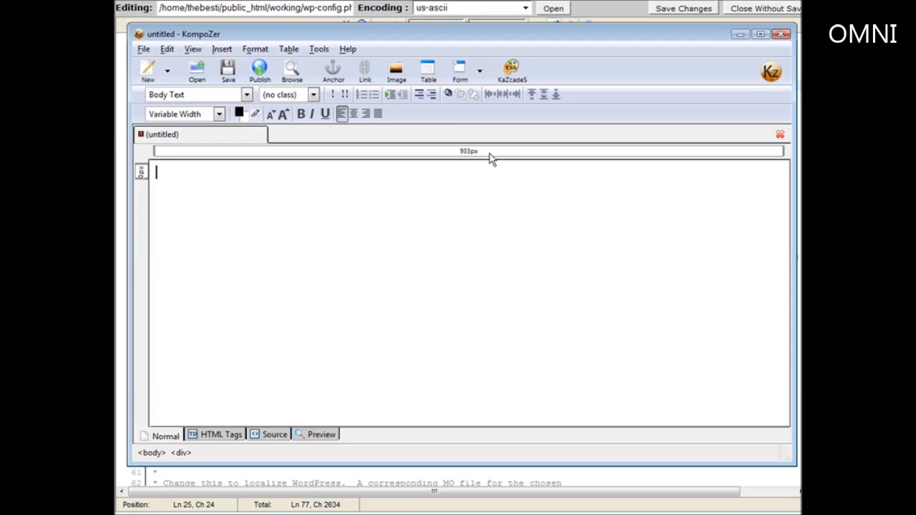
click(354, 114)
text(P)
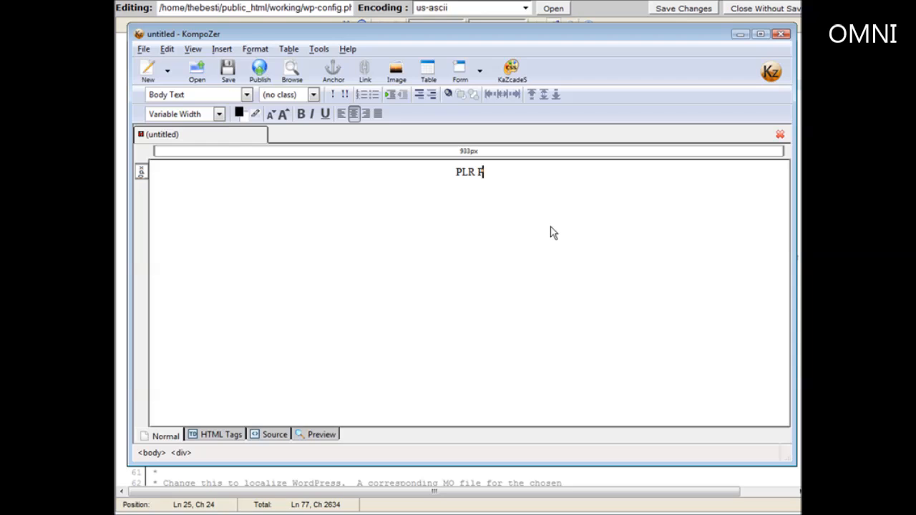
text(LR Froduct of th)
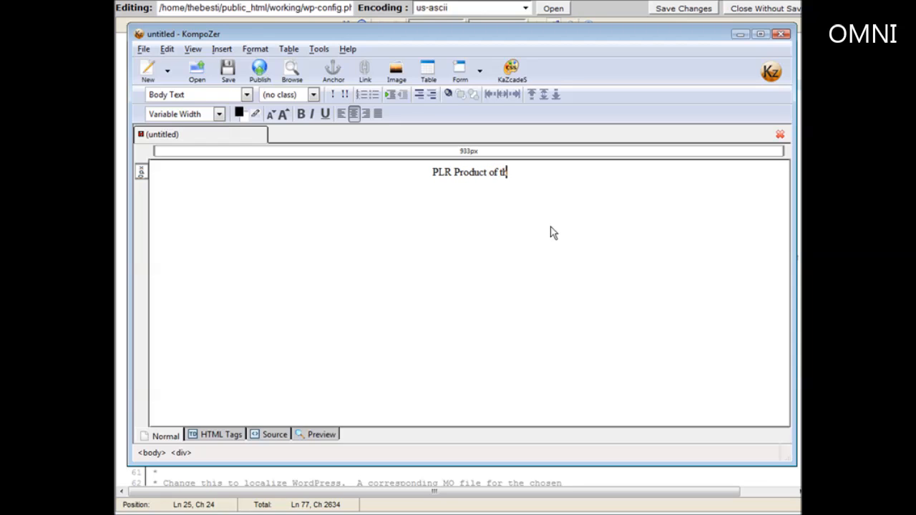
text(e month)
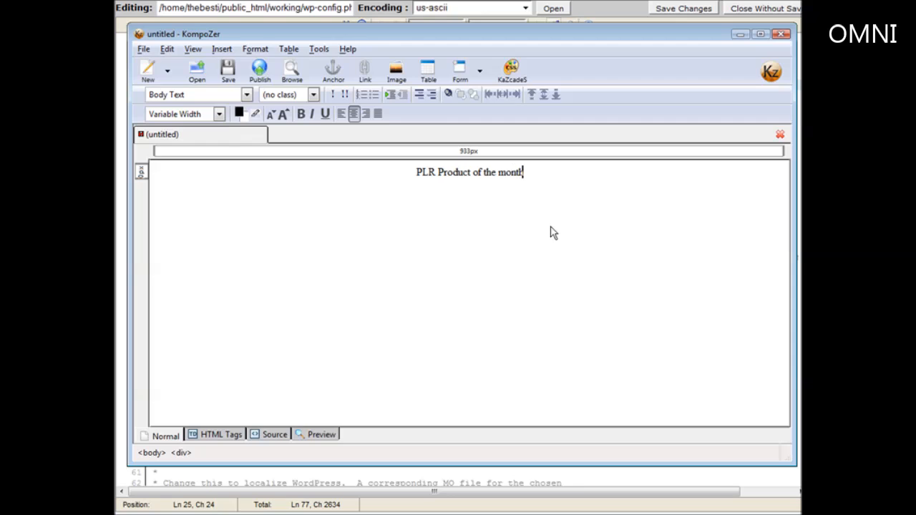
drag(416, 173, 527, 184)
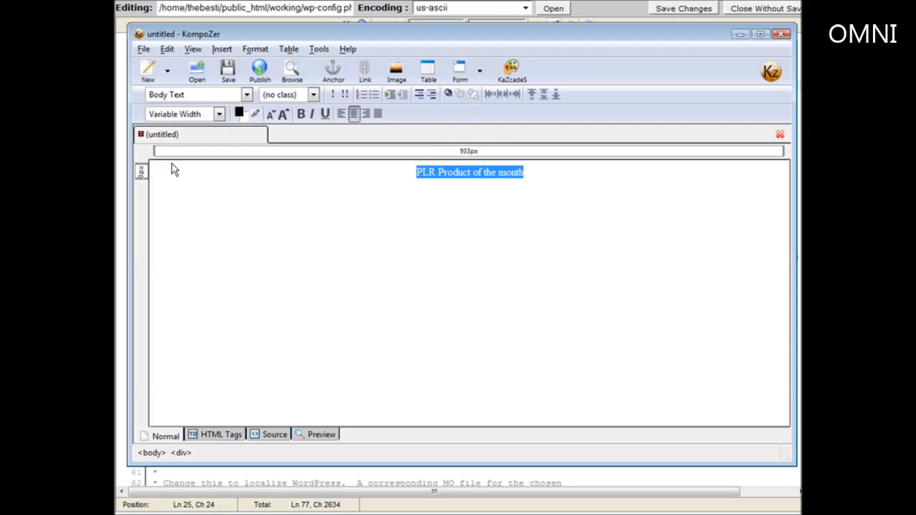
click(284, 116)
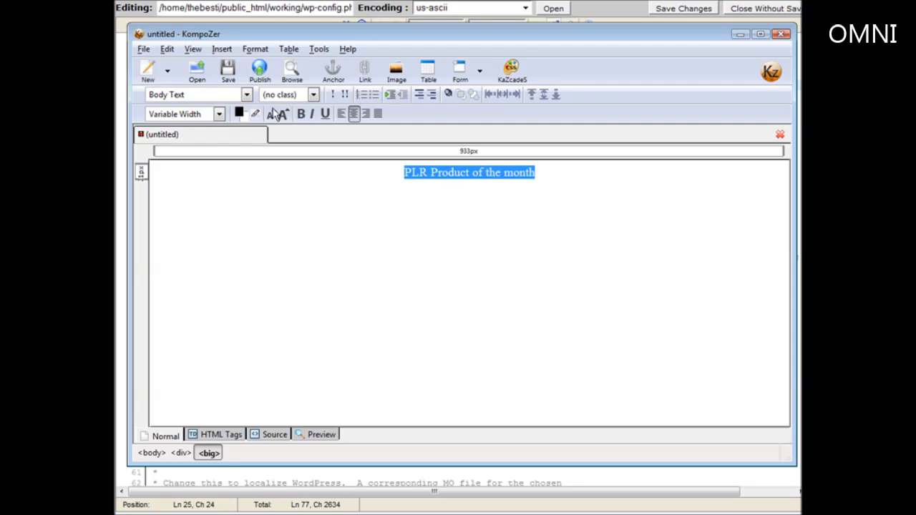
click(246, 94)
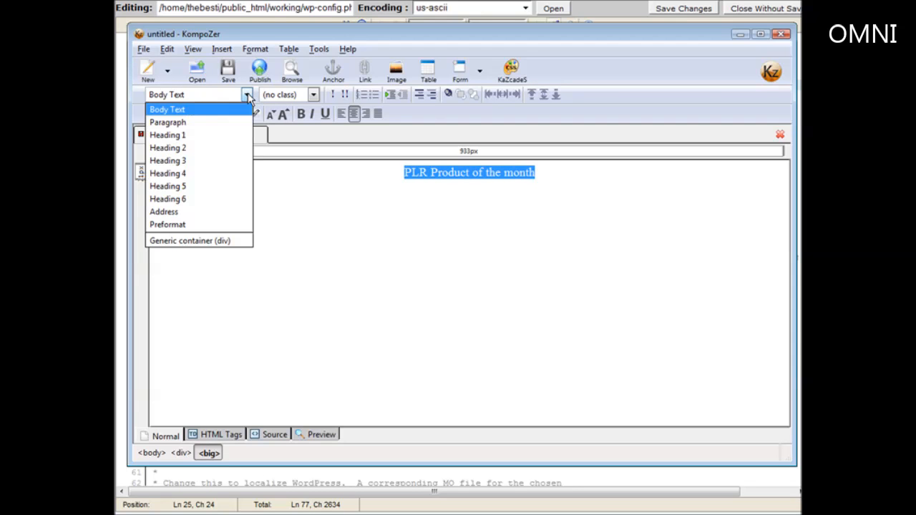
click(235, 135)
click(546, 278)
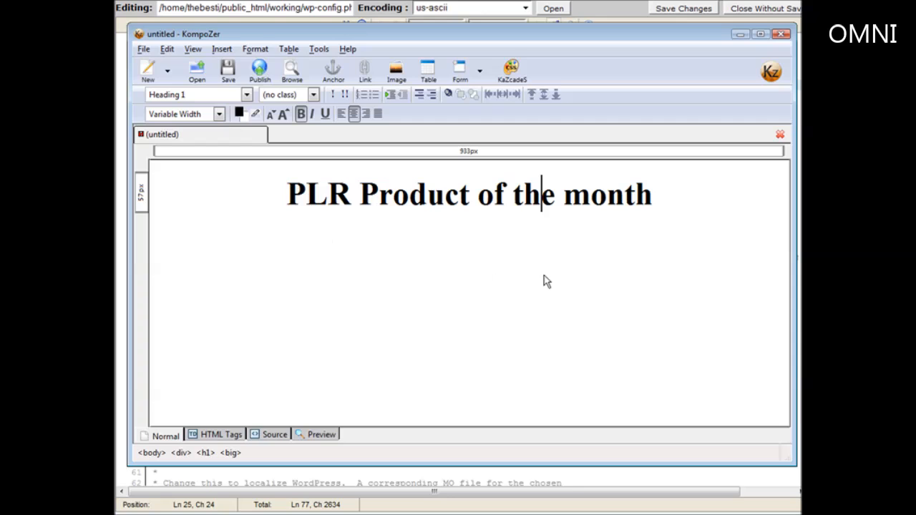
Save the KompoZer page titled 'release-schedule' as release-schedule.html, then close KompoZer
click(228, 72)
text(release-schedule)
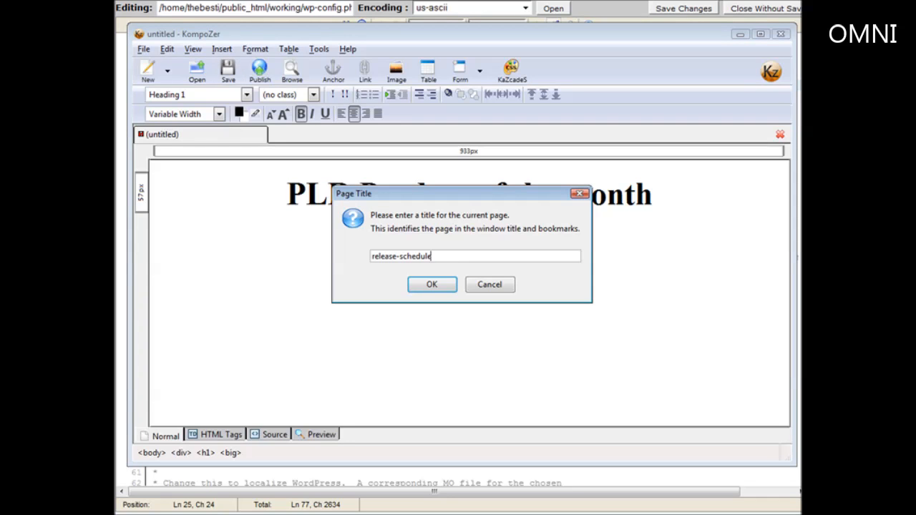
click(419, 285)
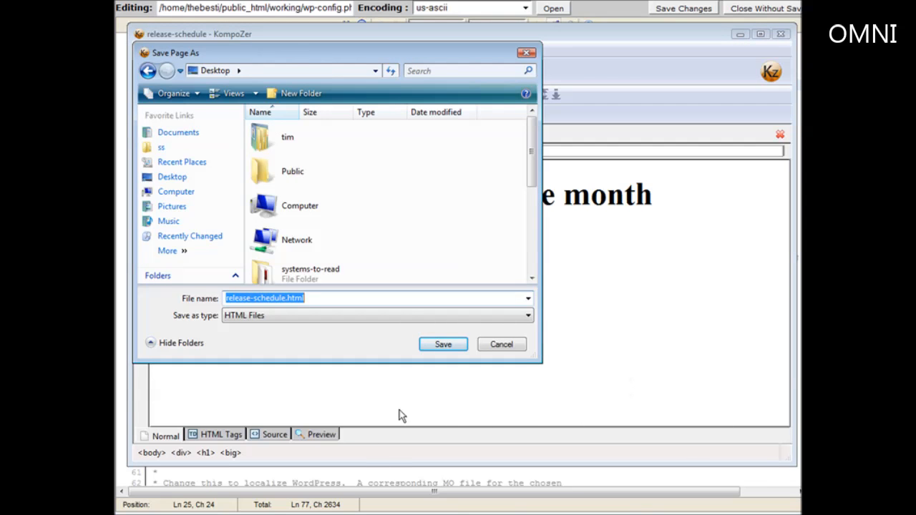
click(445, 344)
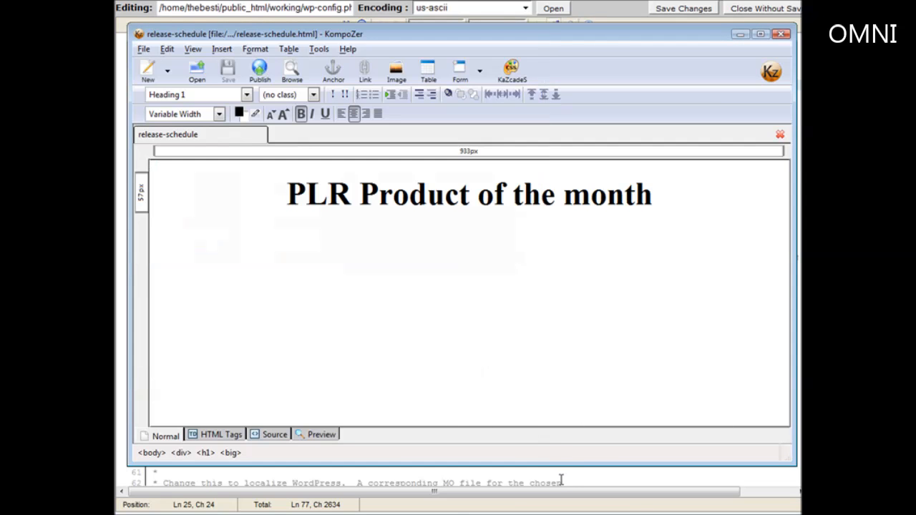
click(783, 34)
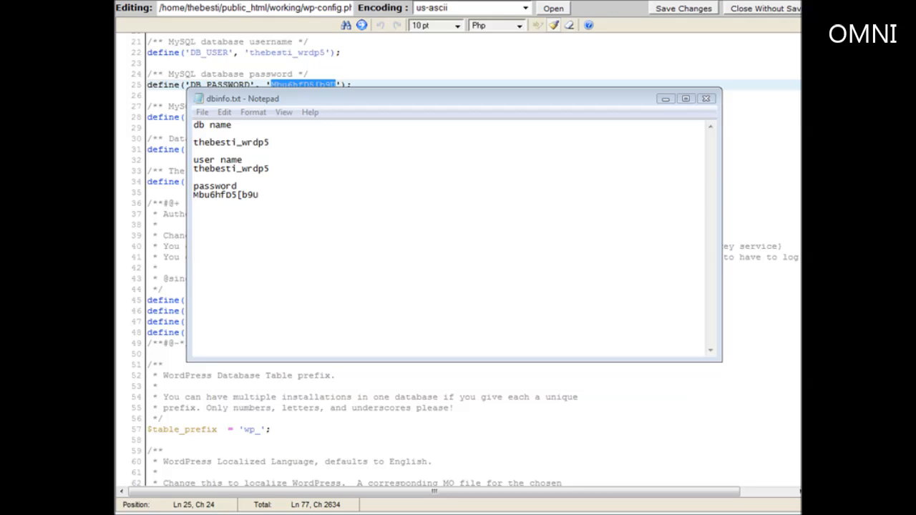
Resave release-schedule.html in Notepad as release-schedule.php with file type All Files (*.*)
key(alt+Tab)
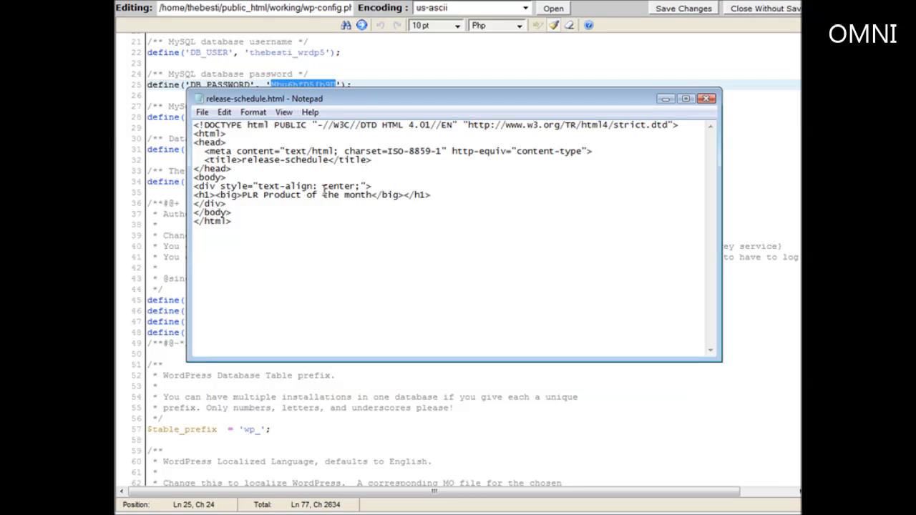
click(203, 115)
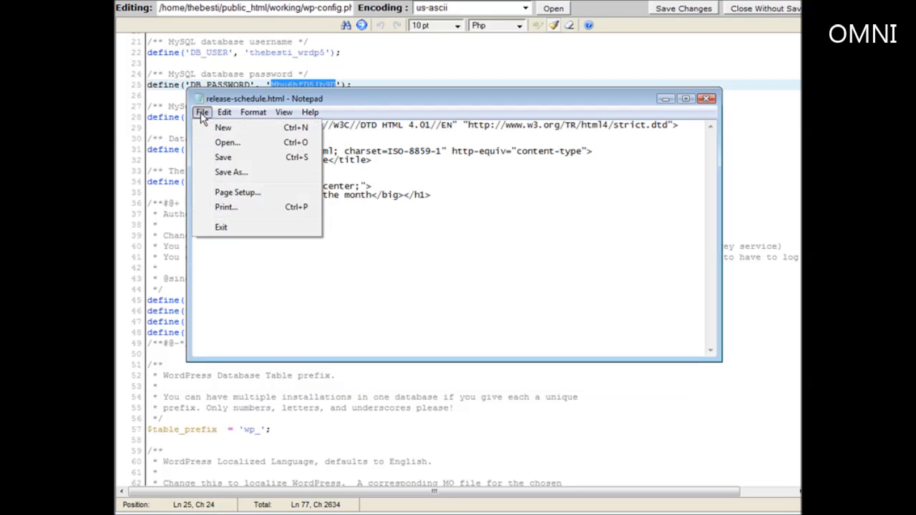
click(236, 173)
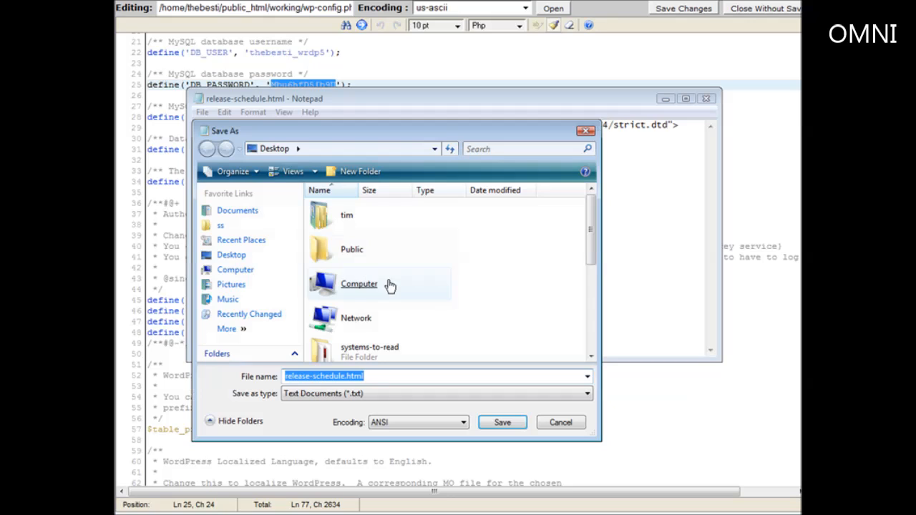
click(398, 379)
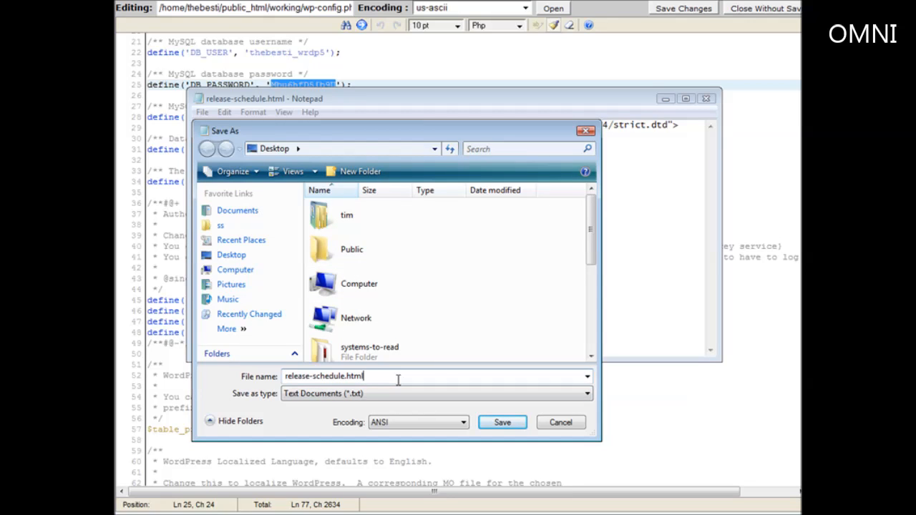
key(BackSpace)
key(BackSpace)
key(BackSpace)
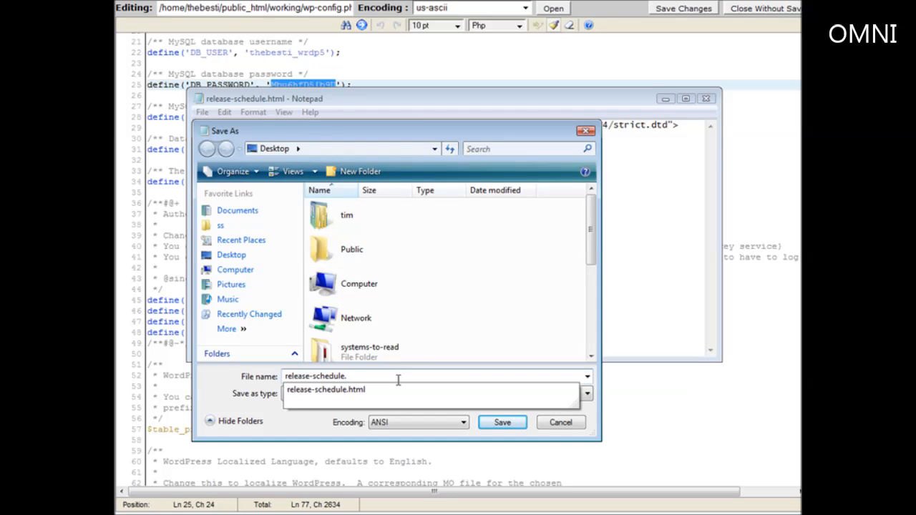
text(php)
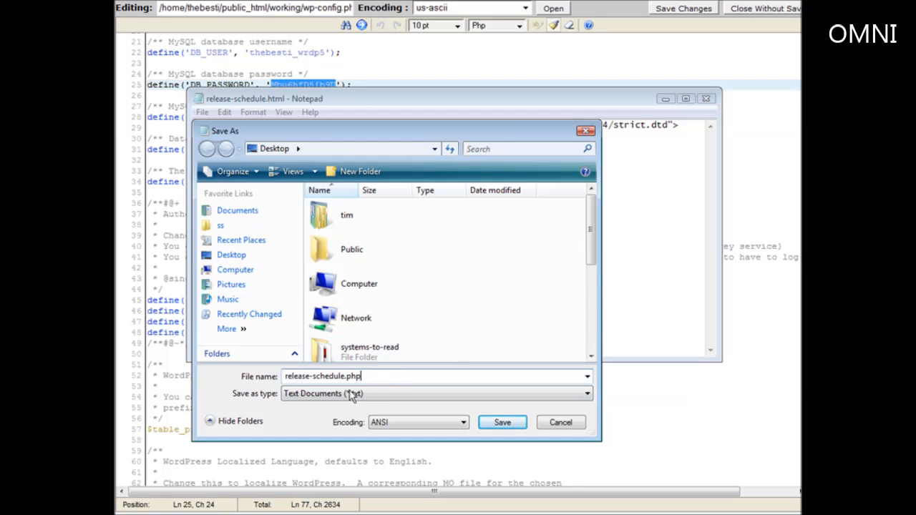
click(372, 398)
click(373, 417)
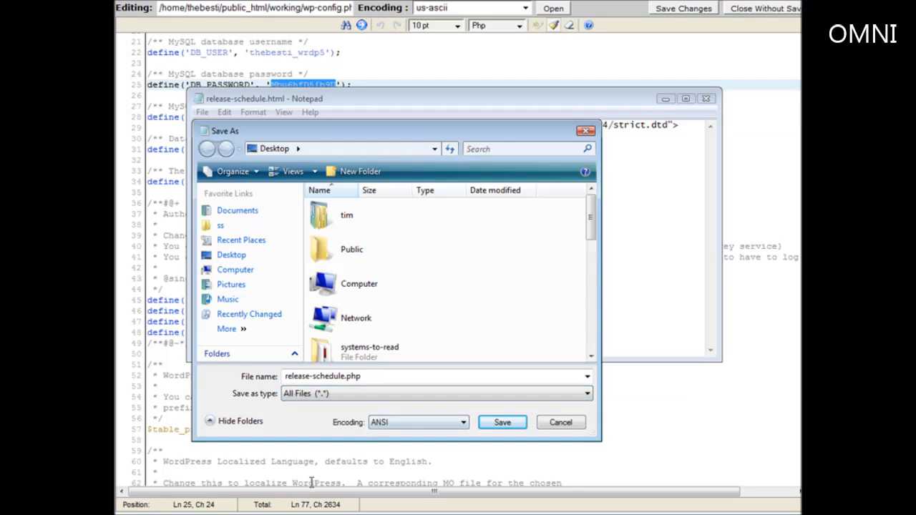
click(503, 423)
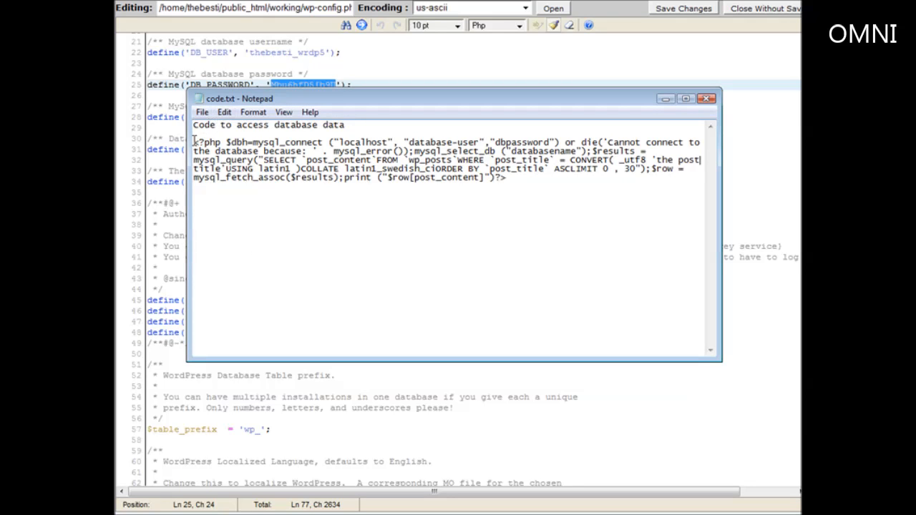
Select and copy the whole PHP MySQL query snippet in code.txt
drag(194, 141, 561, 185)
right_click(454, 160)
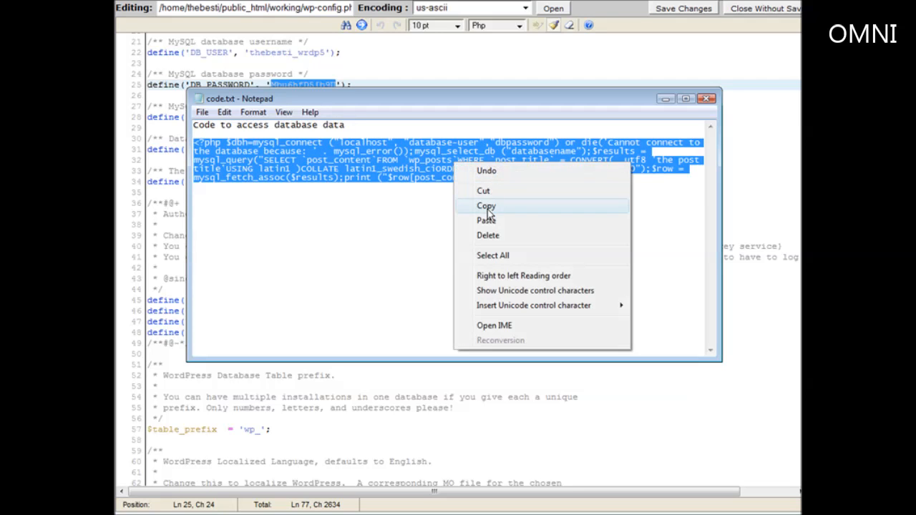
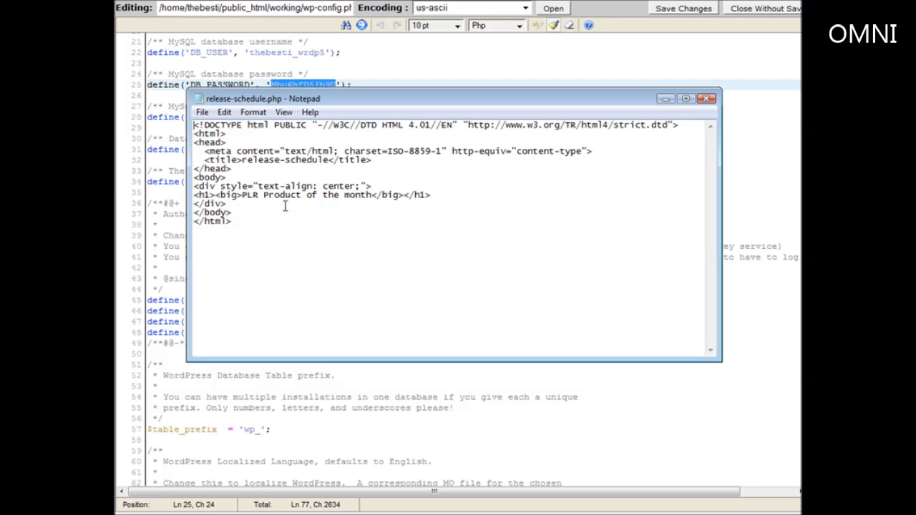
Paste the PHP MySQL query snippet on a new line below the h1 heading in release-schedule.php
click(443, 196)
key(Return)
key(ctrl+v)
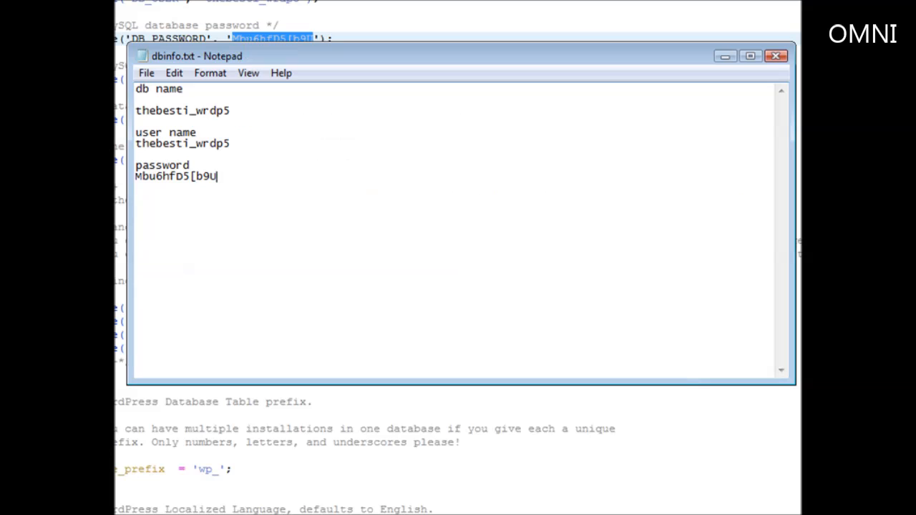
Select the WordPress database name in dbinfo.txt and copy it via the right-click menu
drag(230, 111, 129, 111)
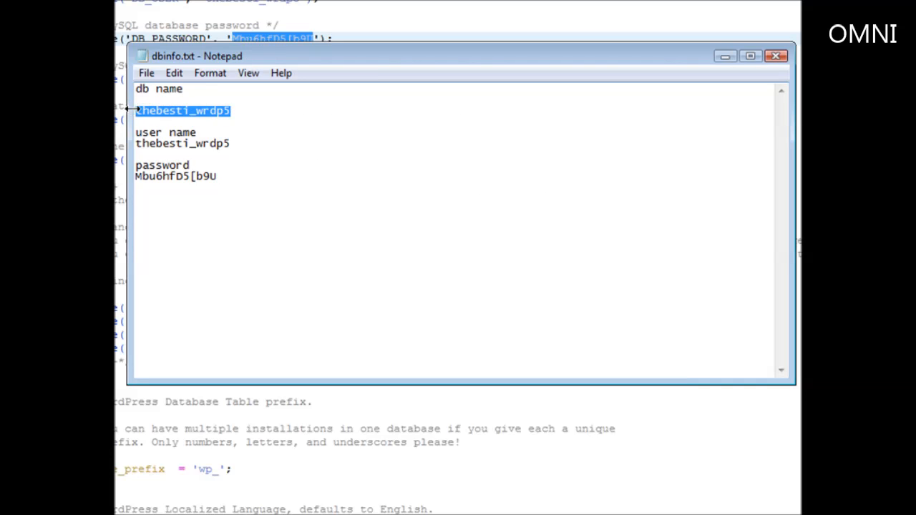
click(230, 144)
drag(231, 112, 128, 106)
right_click(185, 108)
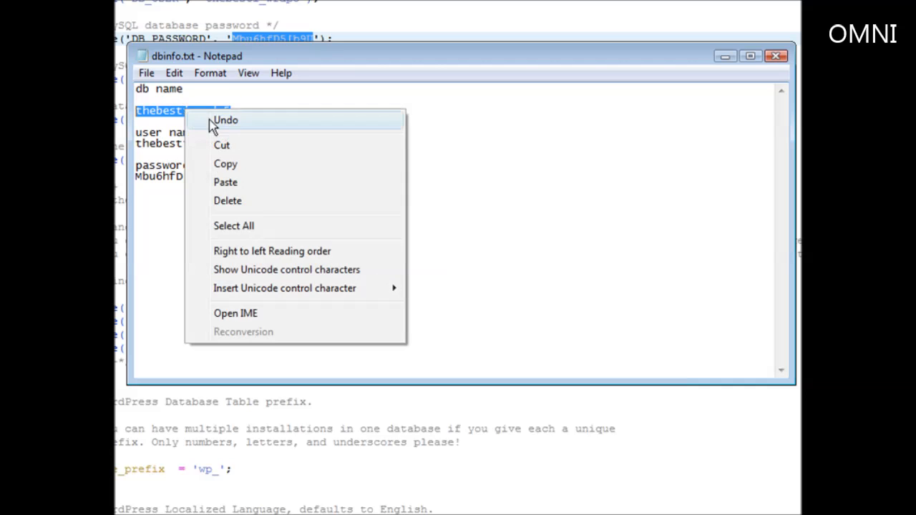
click(231, 164)
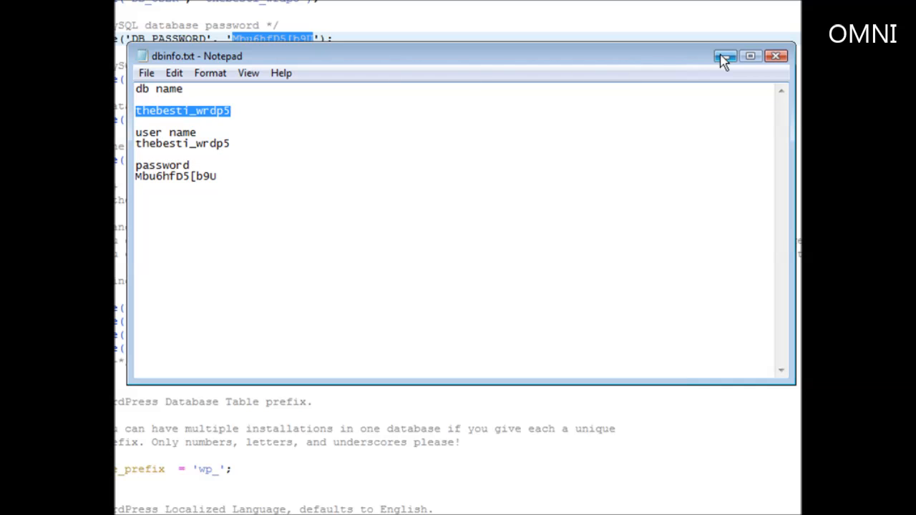
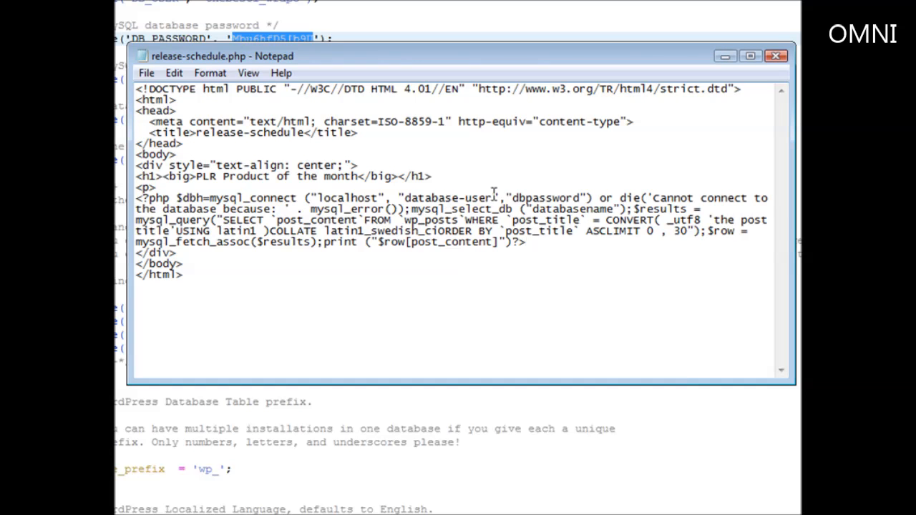
Paste the real database user and database name over the 'database-user' and 'databasename' placeholders
drag(493, 195, 405, 198)
right_click(421, 195)
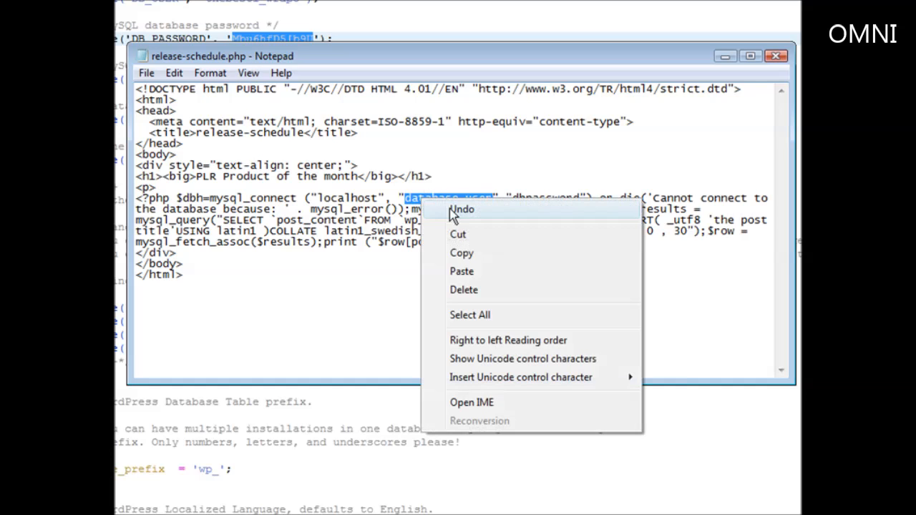
click(462, 270)
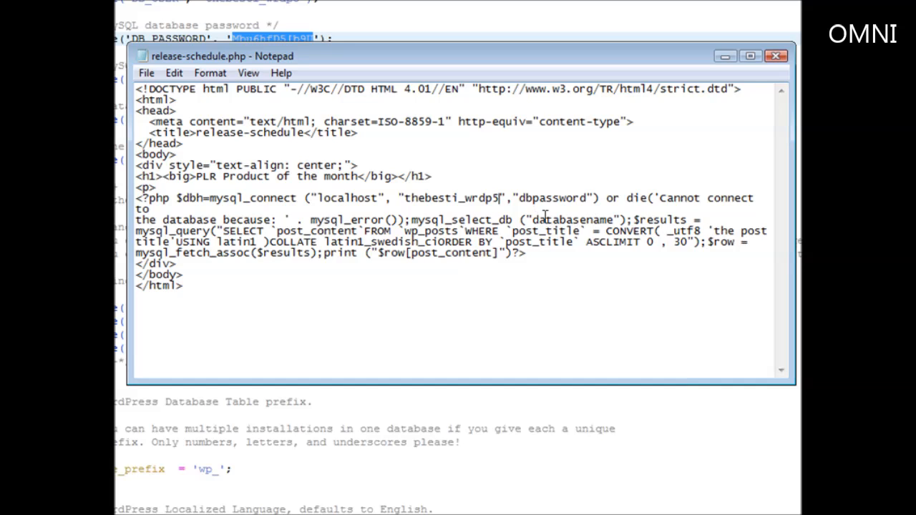
drag(531, 220, 608, 224)
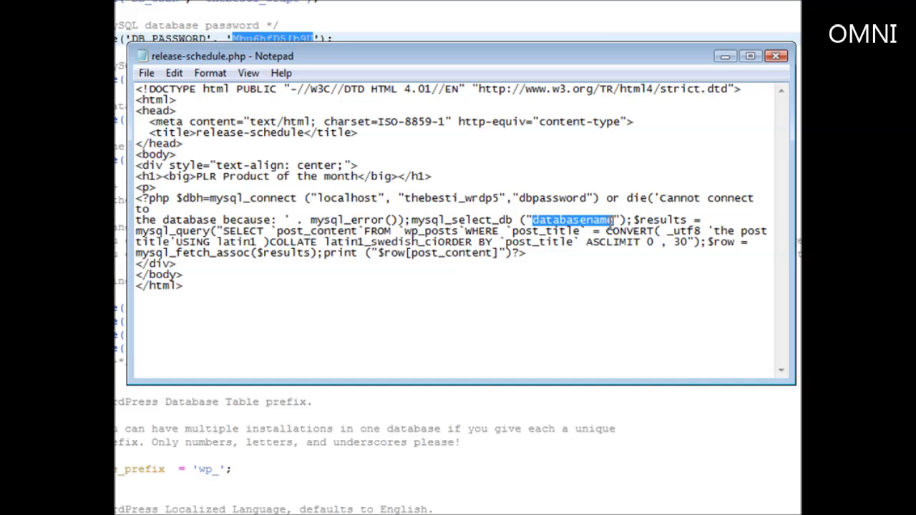
right_click(597, 221)
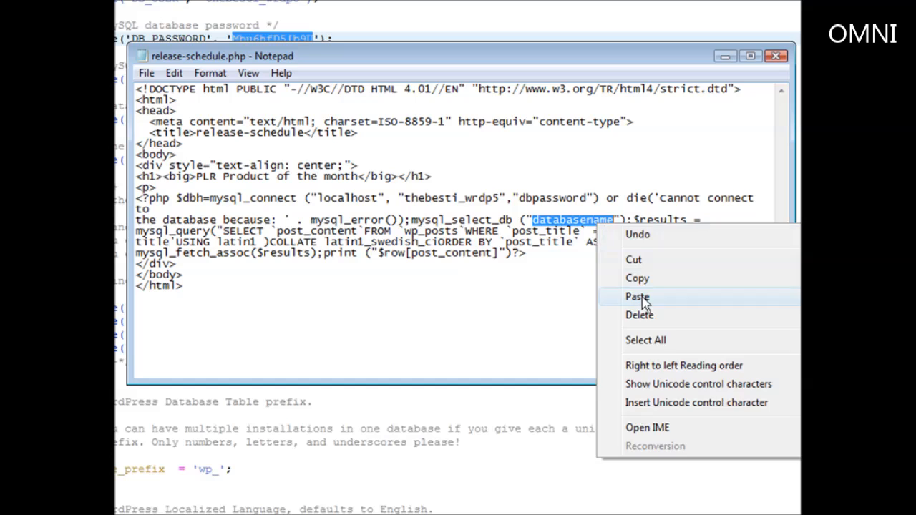
click(665, 298)
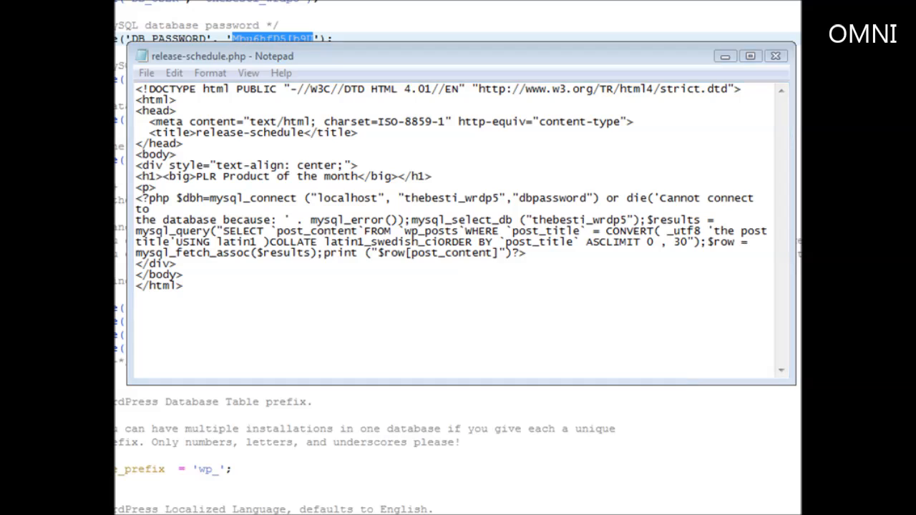
key(alt+Tab)
Copy the database password from dbinfo.txt and paste it over the 'dbpassword' placeholder
drag(218, 176, 136, 185)
right_click(181, 179)
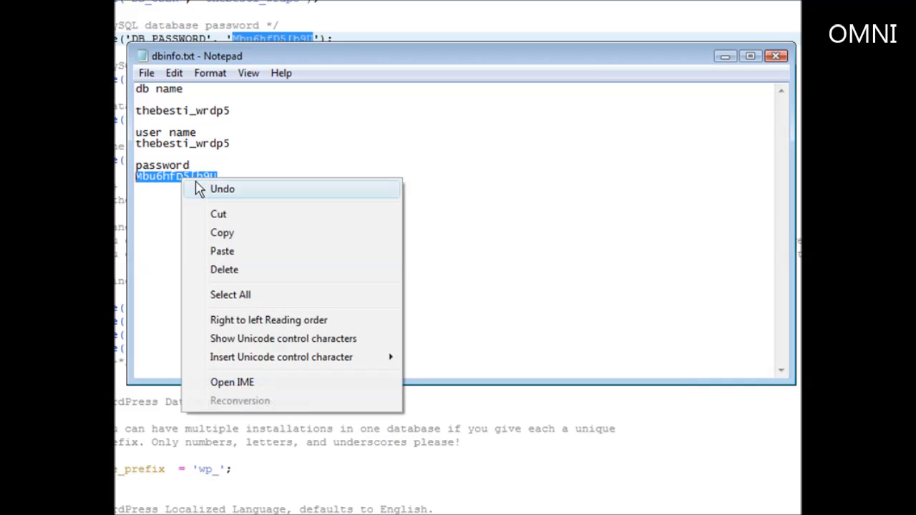
click(225, 233)
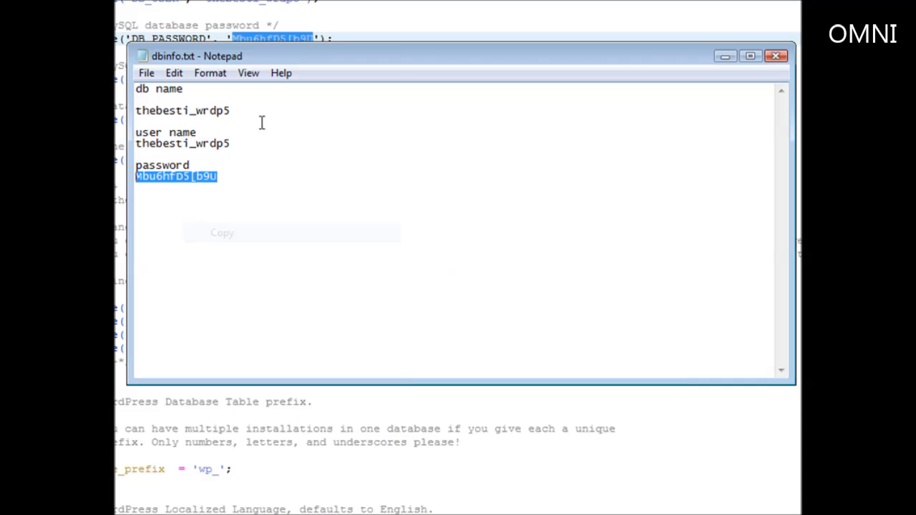
click(725, 56)
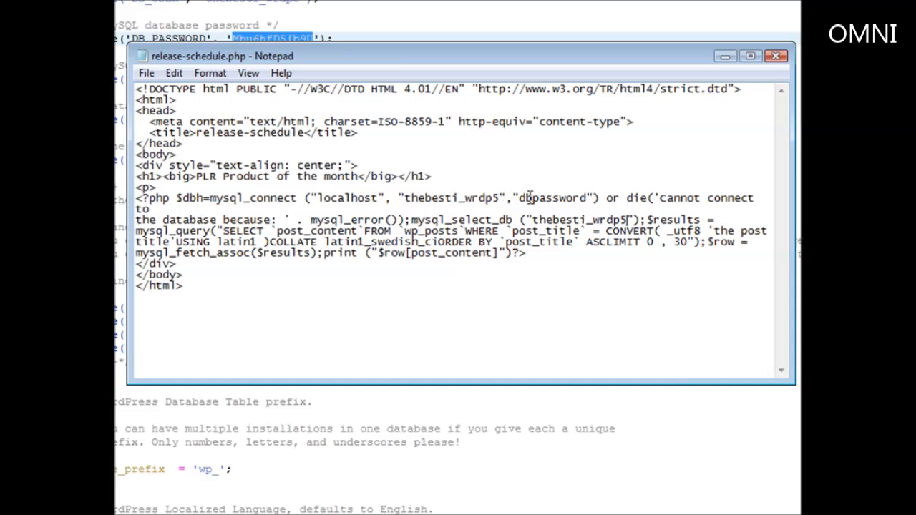
drag(521, 198, 585, 203)
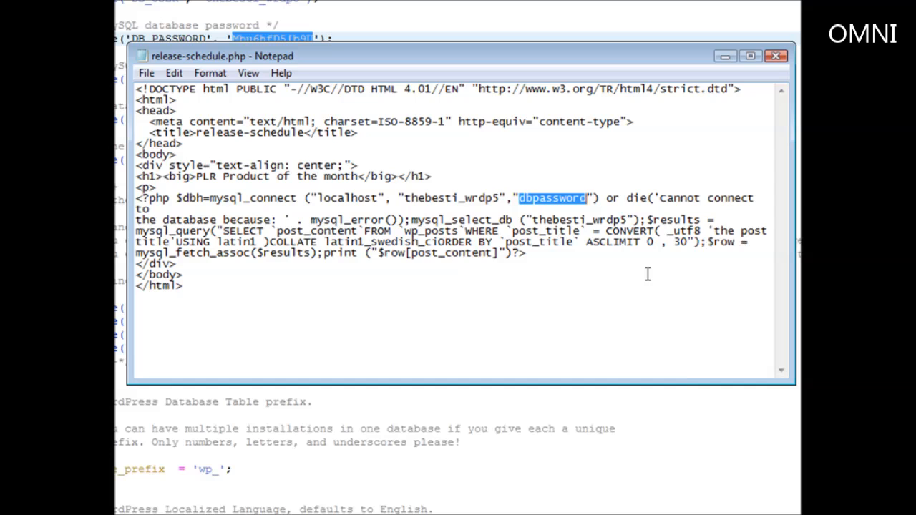
key(ctrl+v)
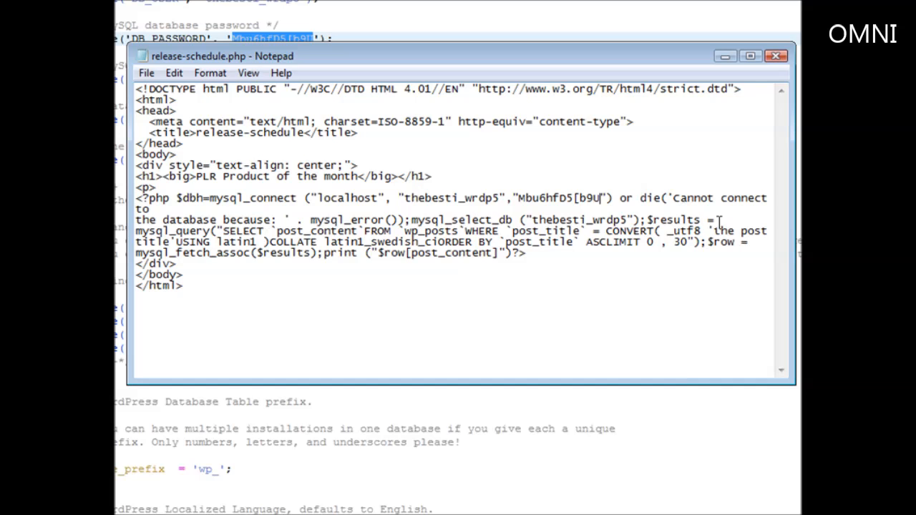
drag(713, 231, 170, 244)
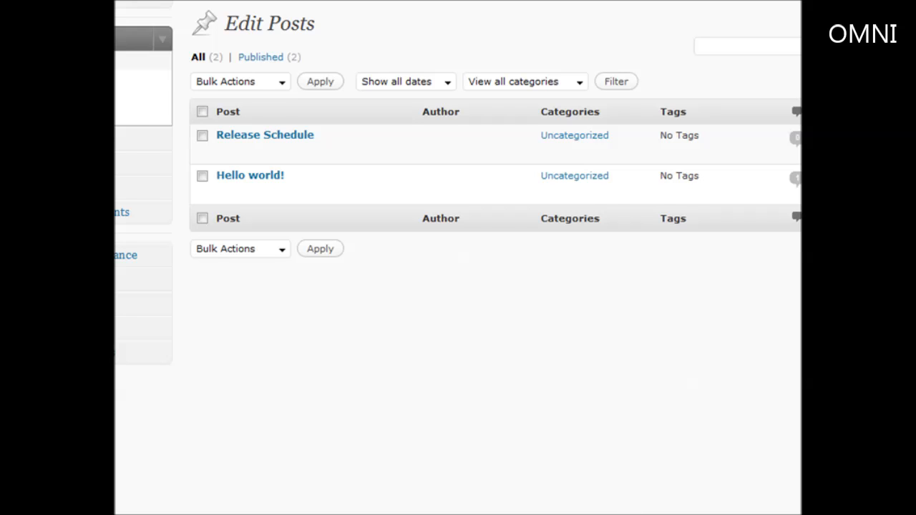
Replace the placeholder post title with 'Release Schedule' and save release-schedule.php
key(alt+Tab)
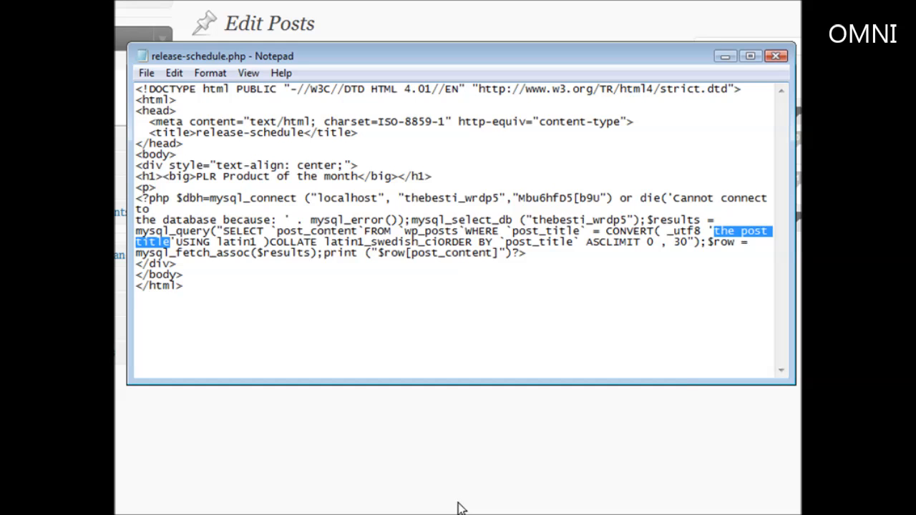
key(BackSpace)
text(Re'USING)
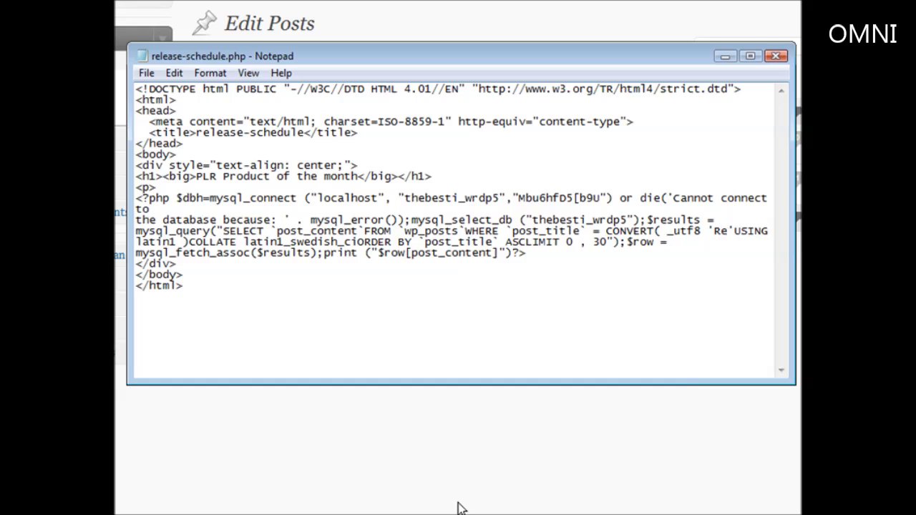
text(lease)
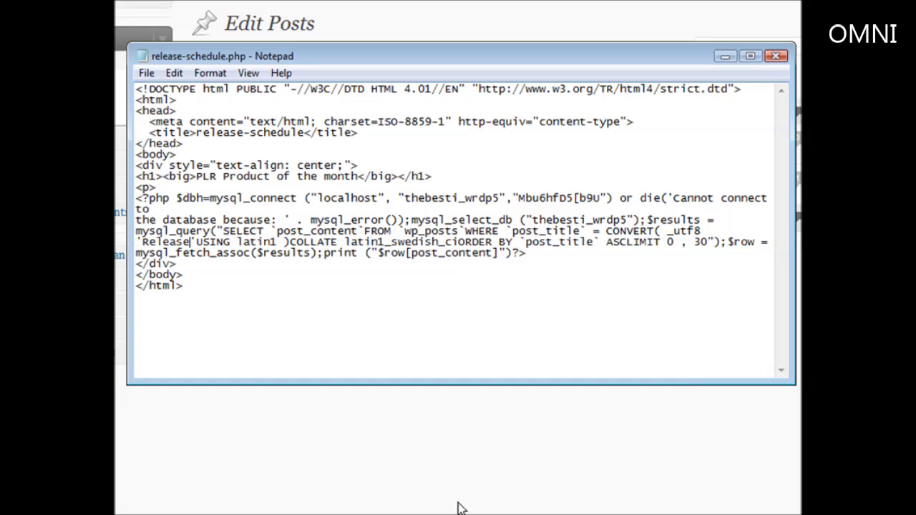
text( Schedule)
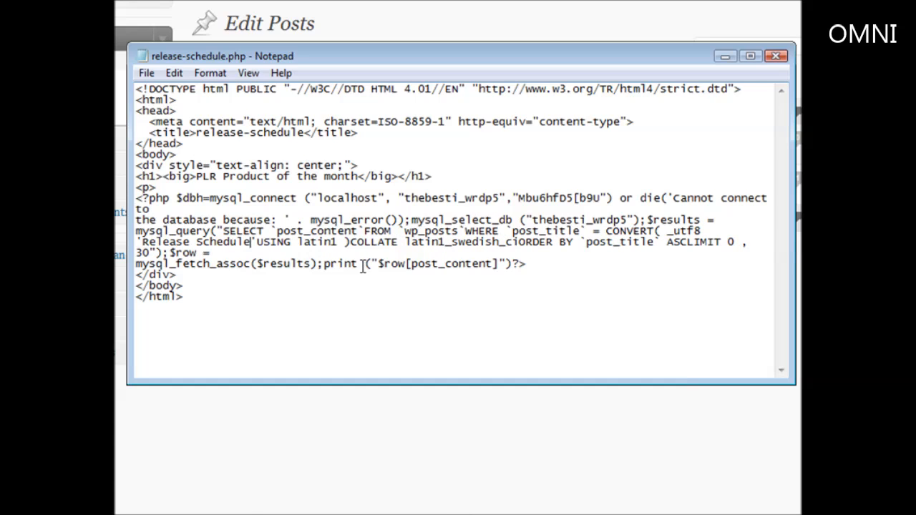
click(146, 74)
click(166, 130)
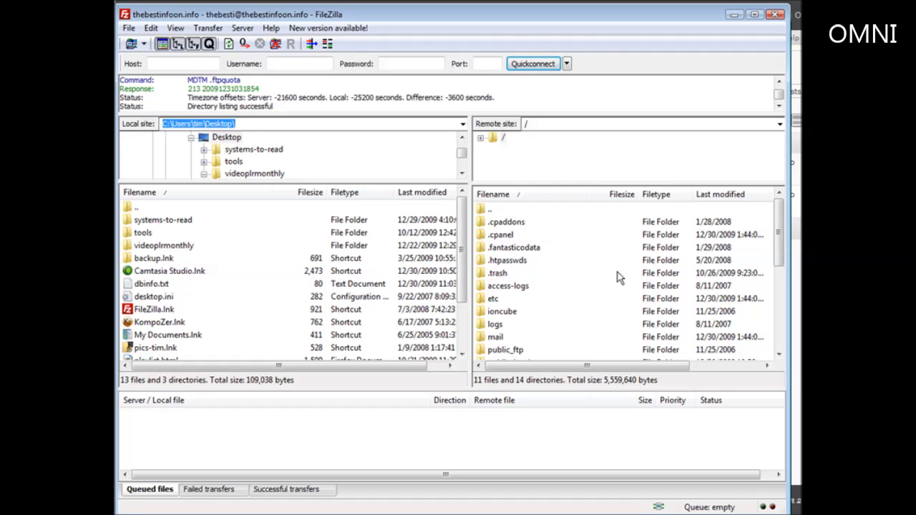
Open the server's public_html folder and upload release-schedule.php from the local Desktop into it
click(502, 210)
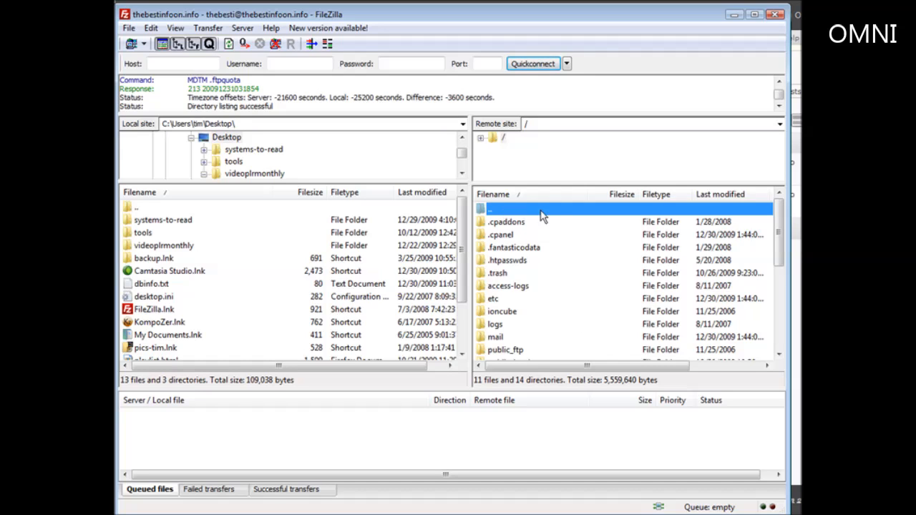
click(513, 349)
scroll(555, 329, down, 1)
double_click(530, 324)
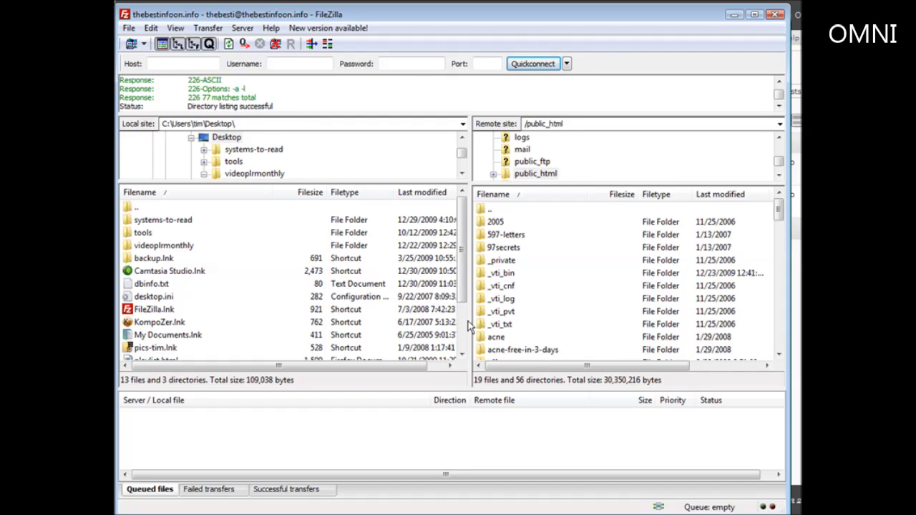
click(187, 336)
scroll(211, 331, down, 2)
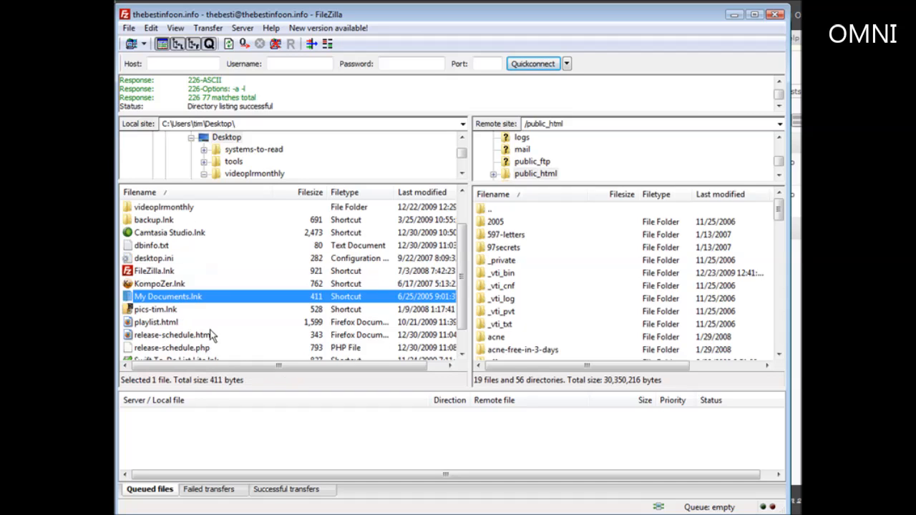
click(177, 322)
right_click(177, 322)
click(207, 330)
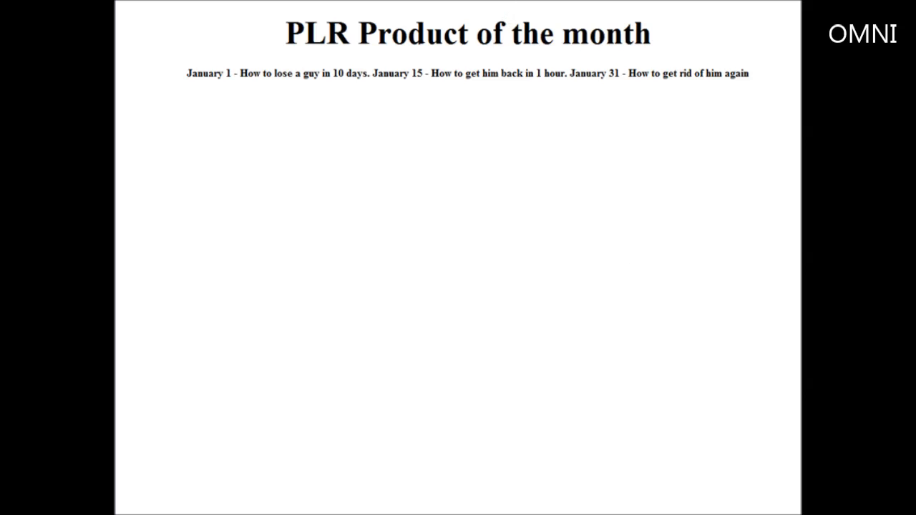
Open the Release Schedule post in the WordPress editor and show its HTML source
click(506, 2)
mouse_move(287, 158)
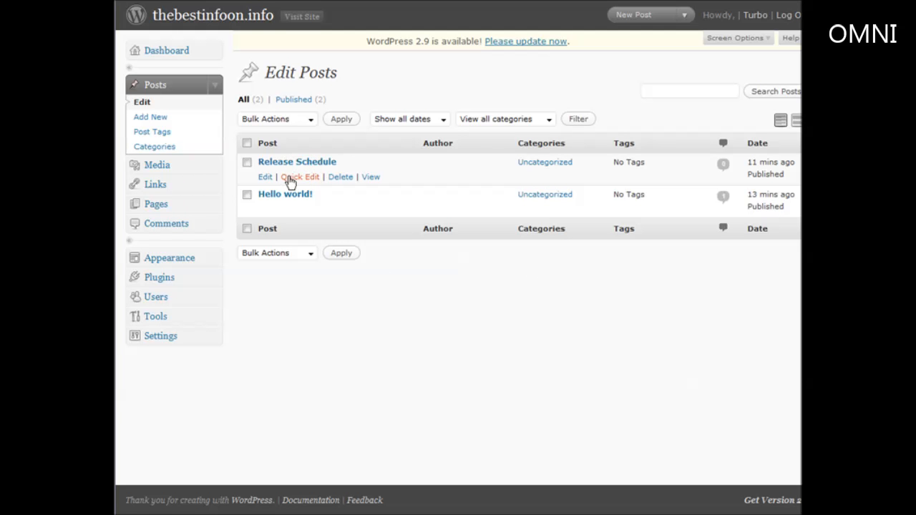
click(262, 178)
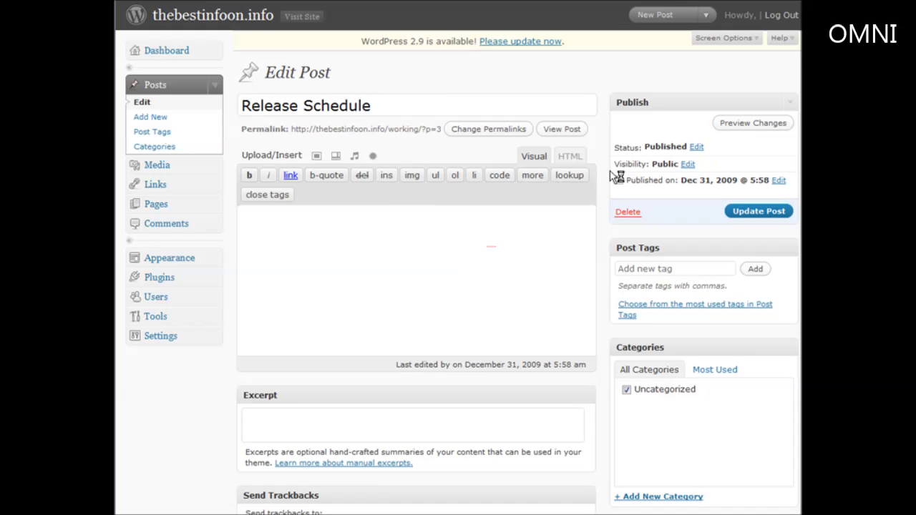
click(570, 159)
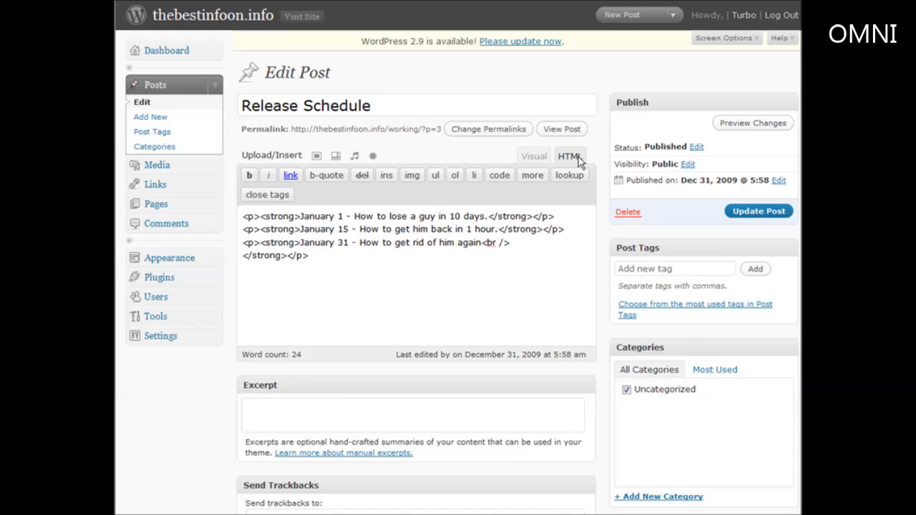